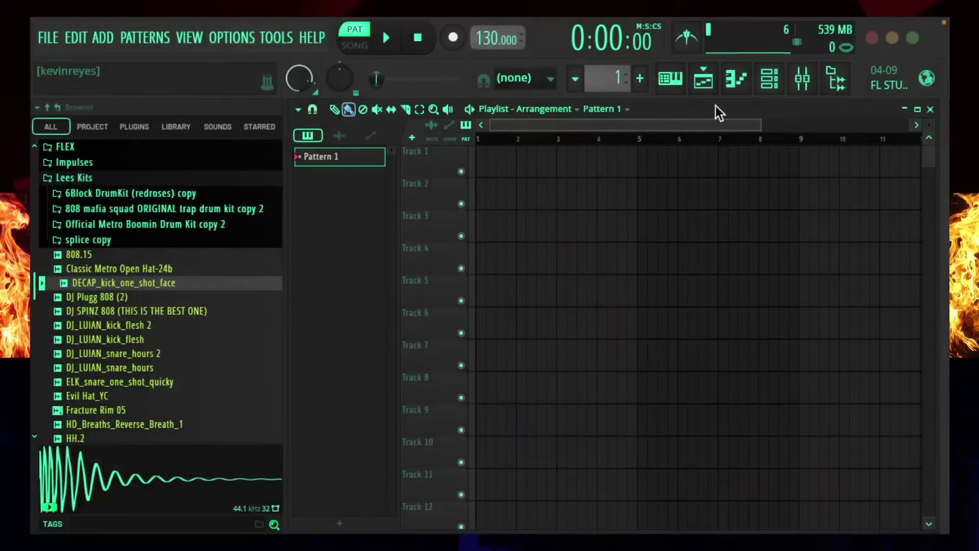
# Open the Mixer and preview the 808.15 sample from the Browser
pyautogui.click(800, 78)
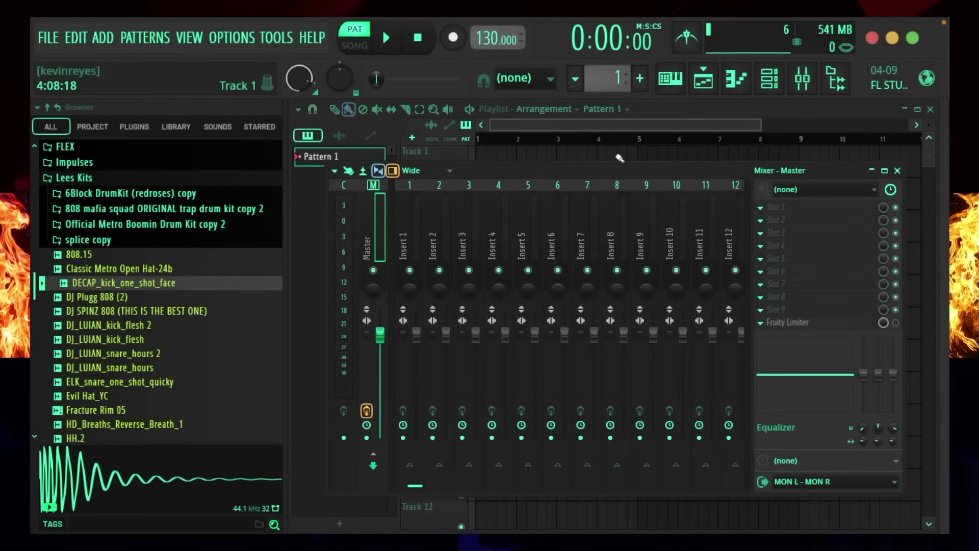
pyautogui.click(122, 256)
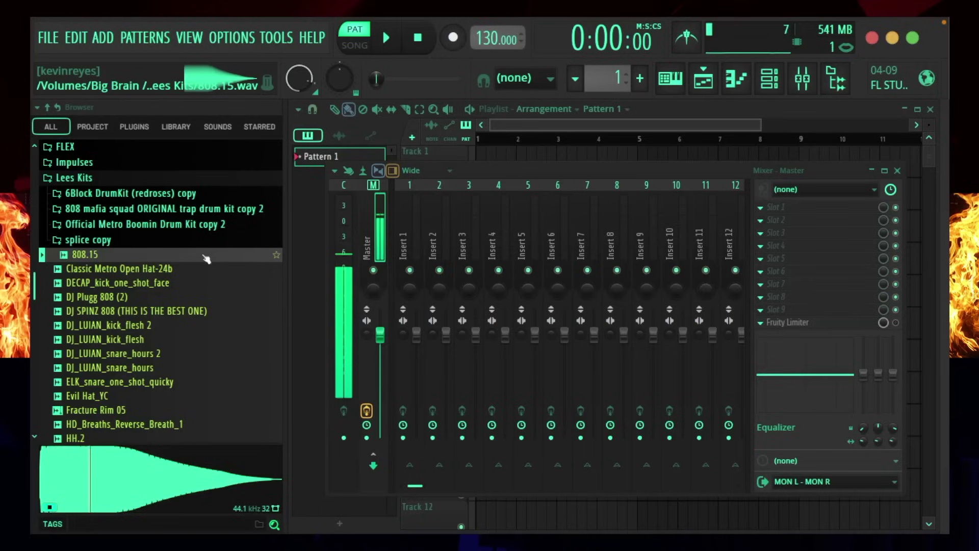
# Replace 808 Kick with 808.15 and 808 Clap with DECAP_kick_one_shot_face in the Channel rack
pyautogui.press('F6')
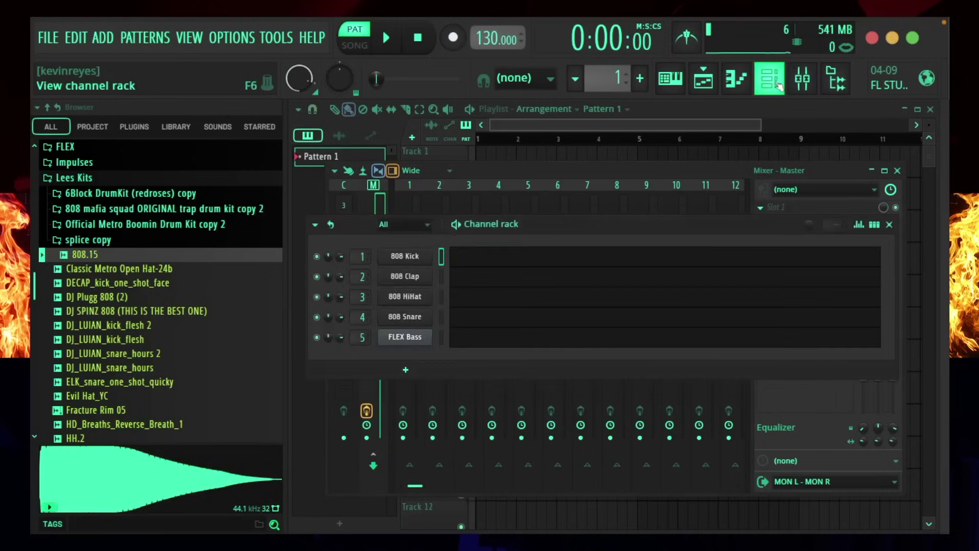
pyautogui.moveTo(147, 260); pyautogui.dragTo(184, 253)
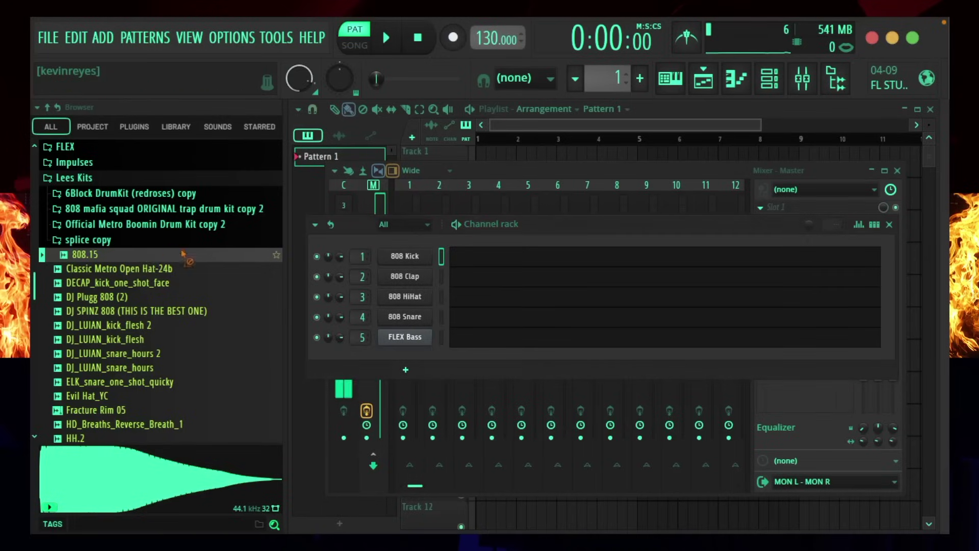
pyautogui.moveTo(404, 257); pyautogui.dragTo(406, 260)
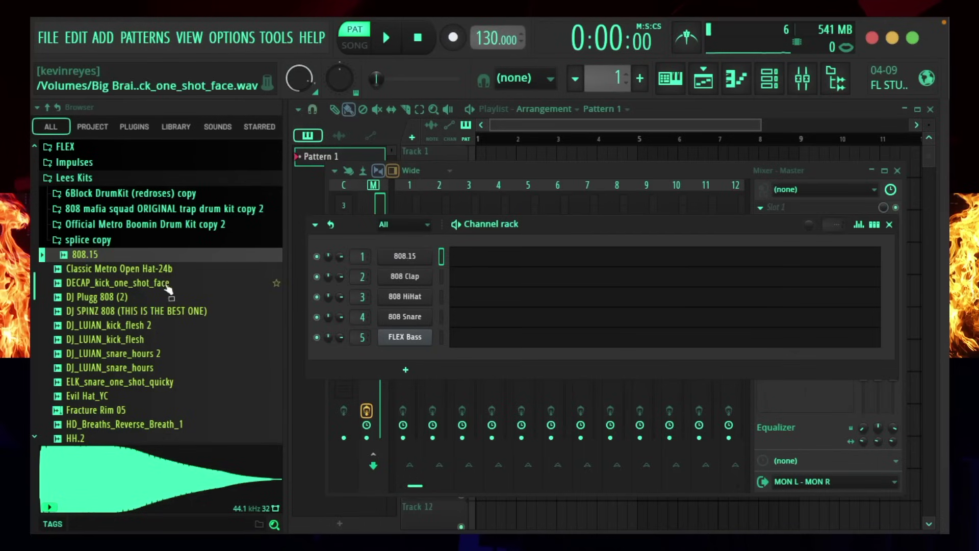
pyautogui.click(138, 285)
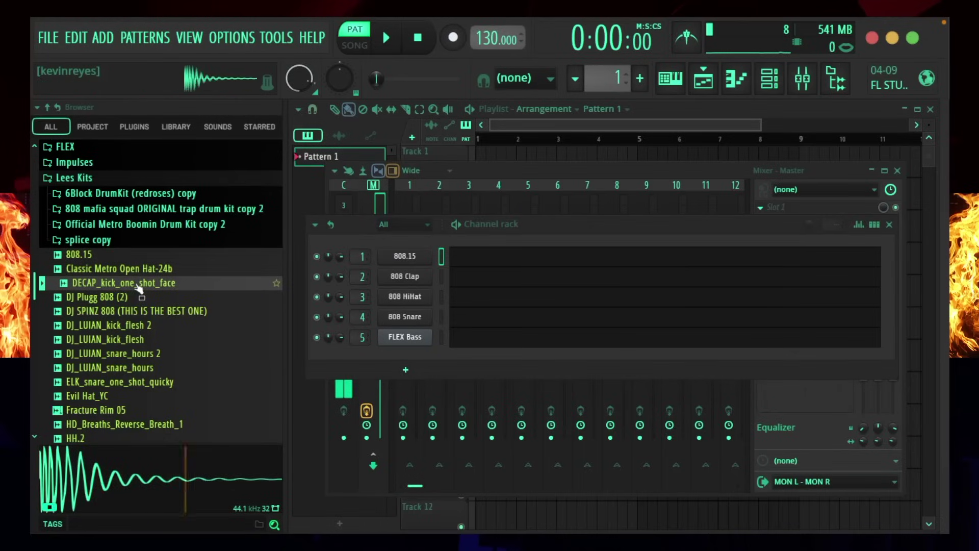
pyautogui.moveTo(137, 287); pyautogui.dragTo(402, 286)
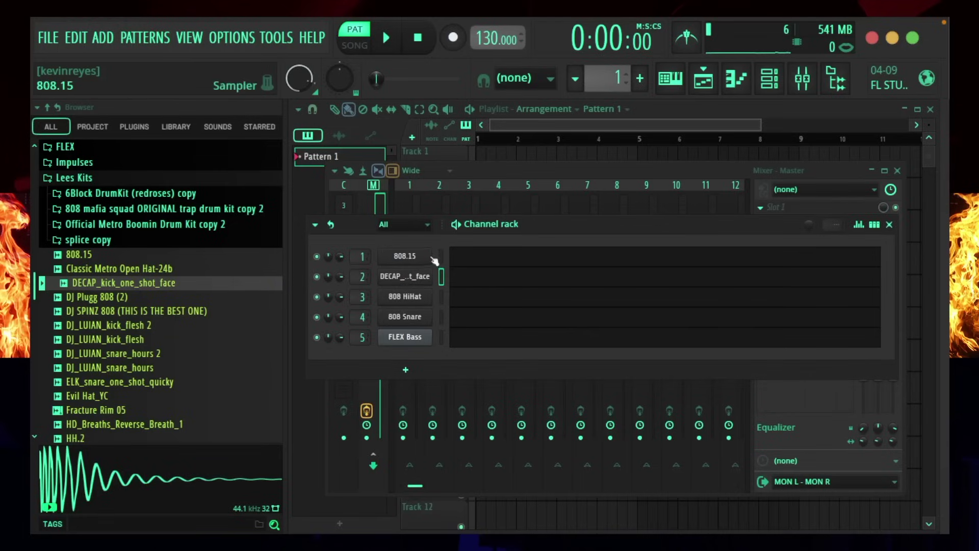
# Audition the 808.15 sample at several pitches in its piano roll
pyautogui.click(476, 257)
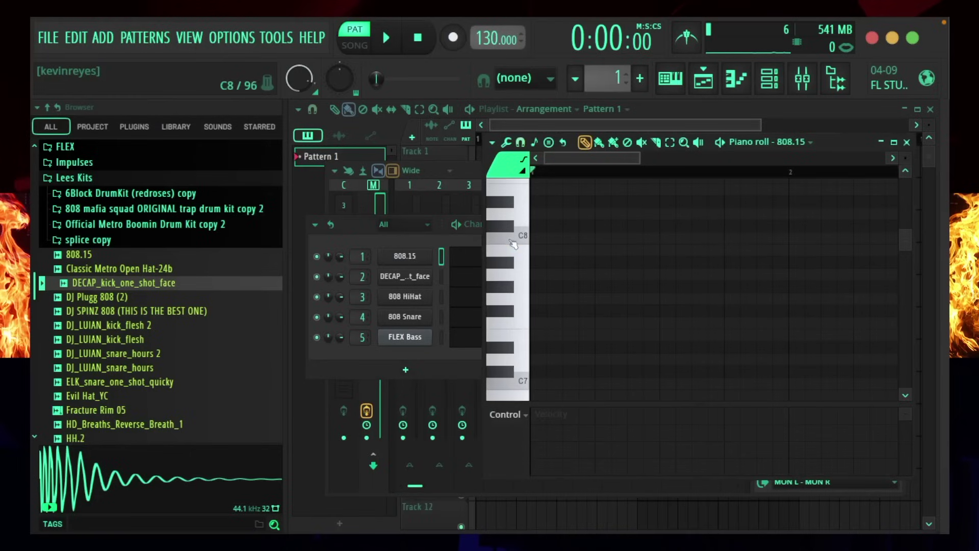
pyautogui.click(513, 239)
pyautogui.scroll(-5, 512, 252)
pyautogui.click(509, 283)
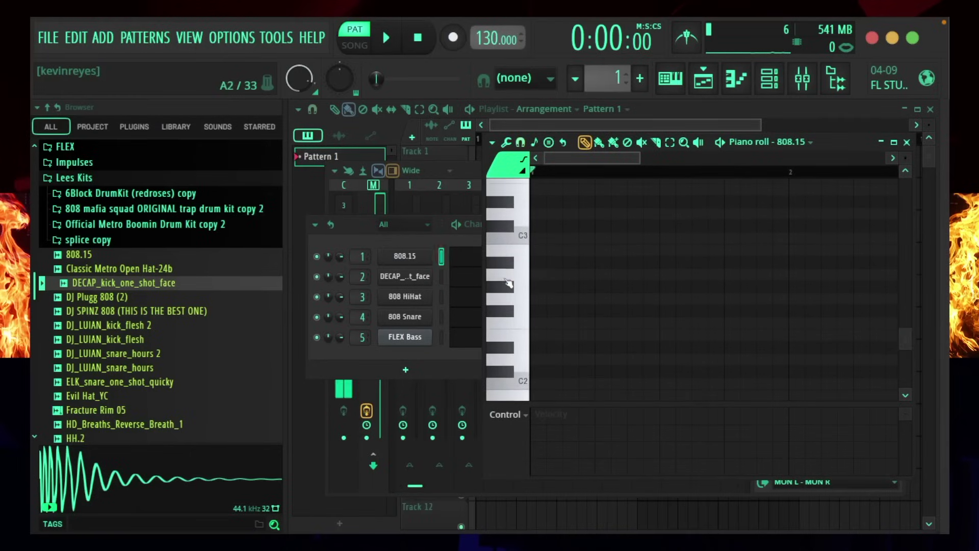
pyautogui.scroll(3, 515, 265)
pyautogui.click(513, 284)
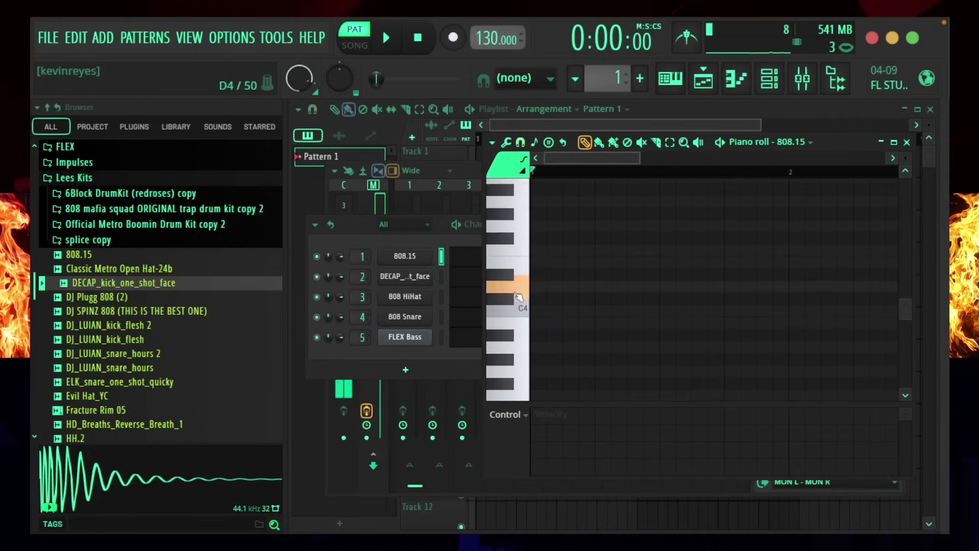
pyautogui.scroll(-1, 515, 291)
pyautogui.click(519, 304)
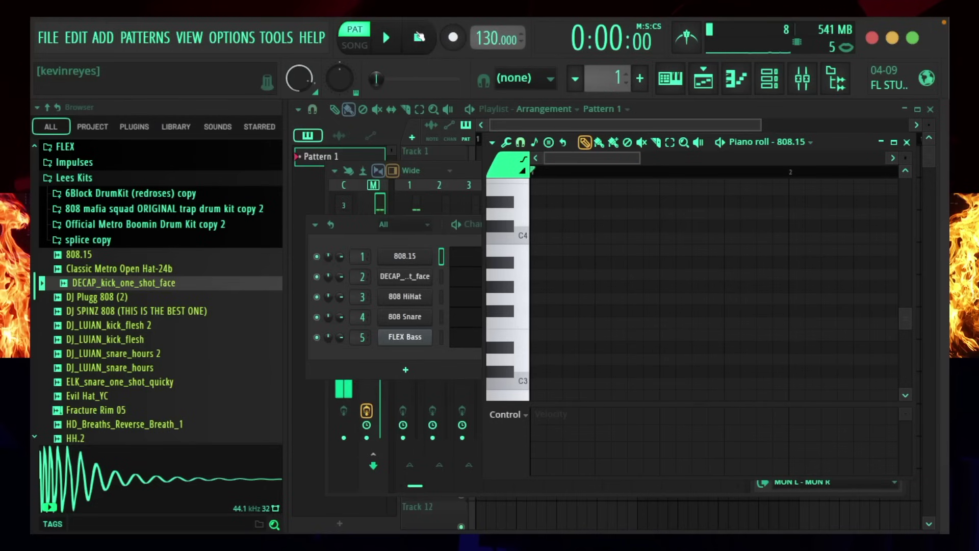
# Enable Cut self in the 808.15 channel settings, giving it cut group 2
pyautogui.click(420, 252)
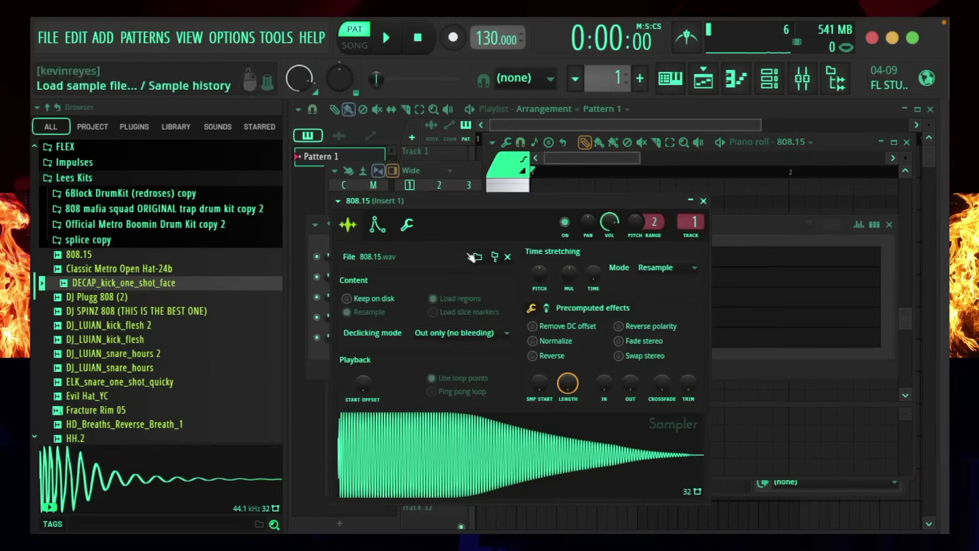
pyautogui.click(408, 225)
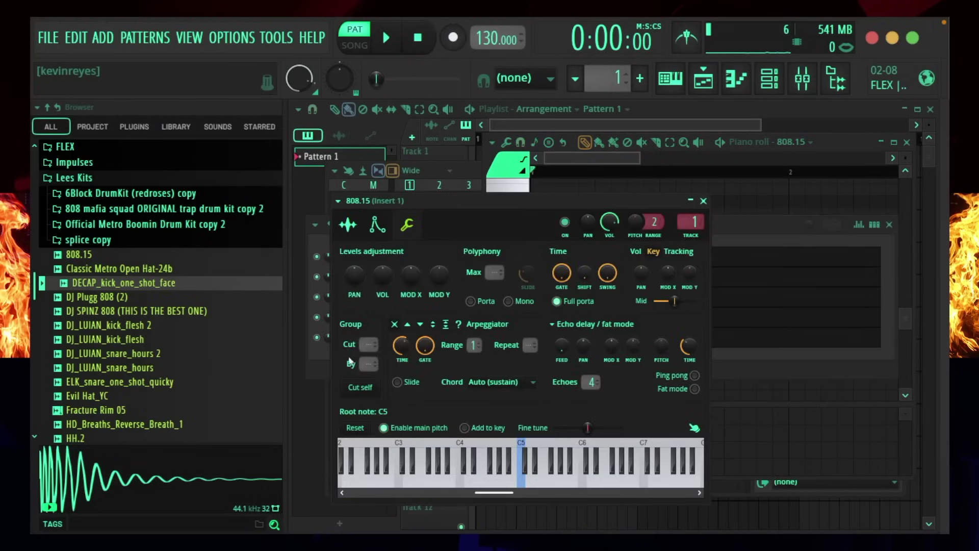
pyautogui.click(361, 388)
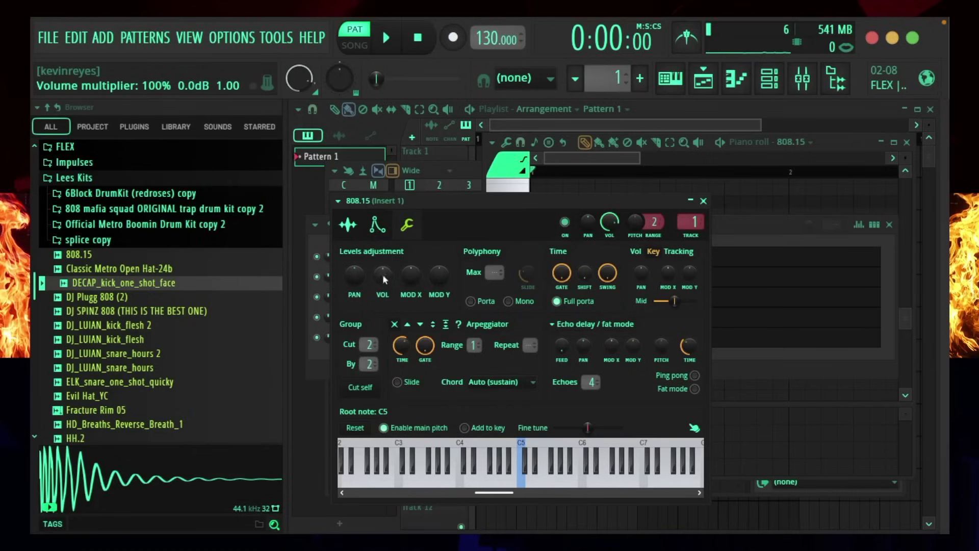
pyautogui.click(348, 225)
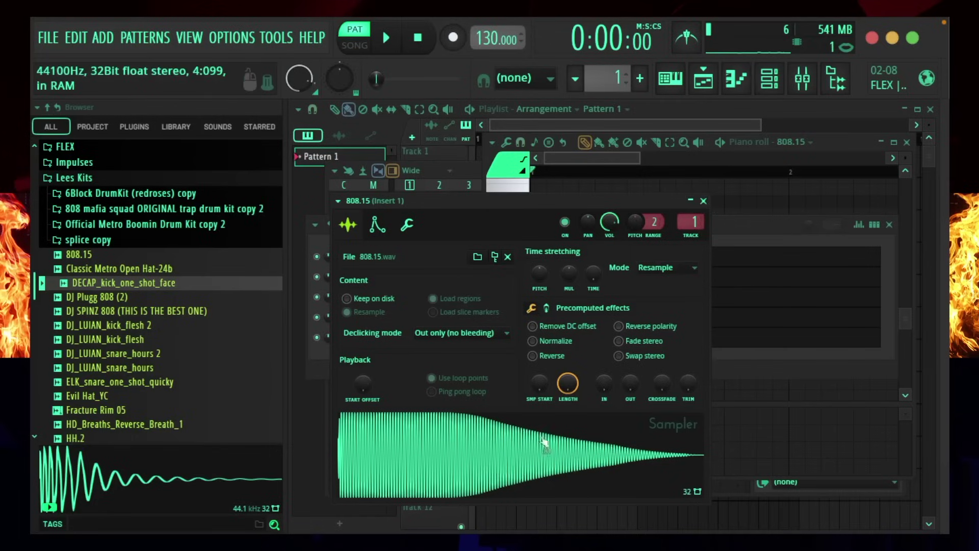
# In the 808.15 piano roll, place two C5 notes and an E5 note
pyautogui.click(703, 201)
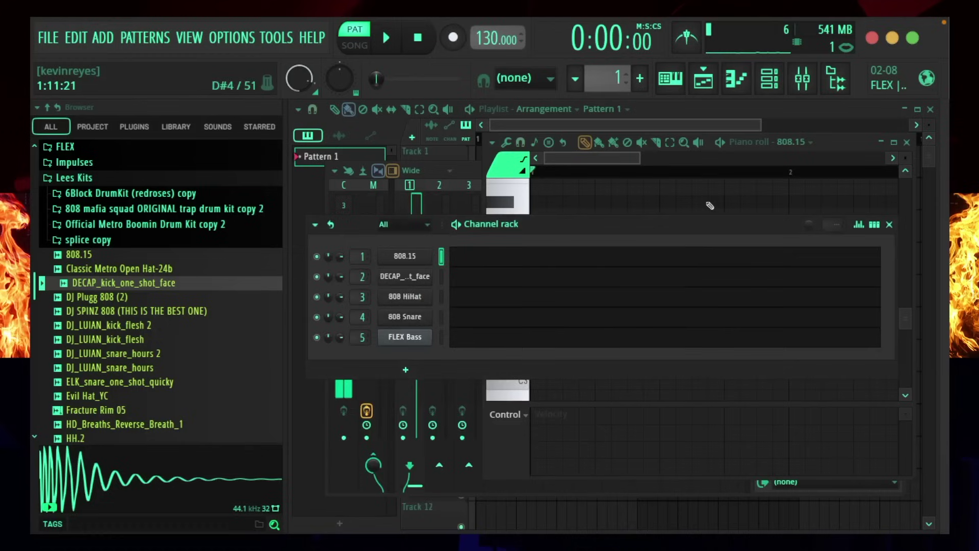
pyautogui.click(515, 272)
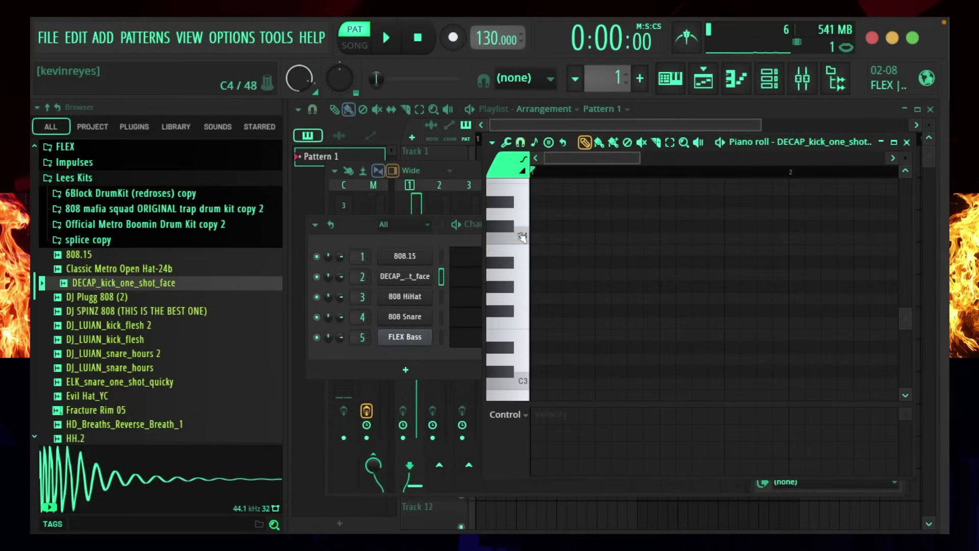
pyautogui.click(441, 256)
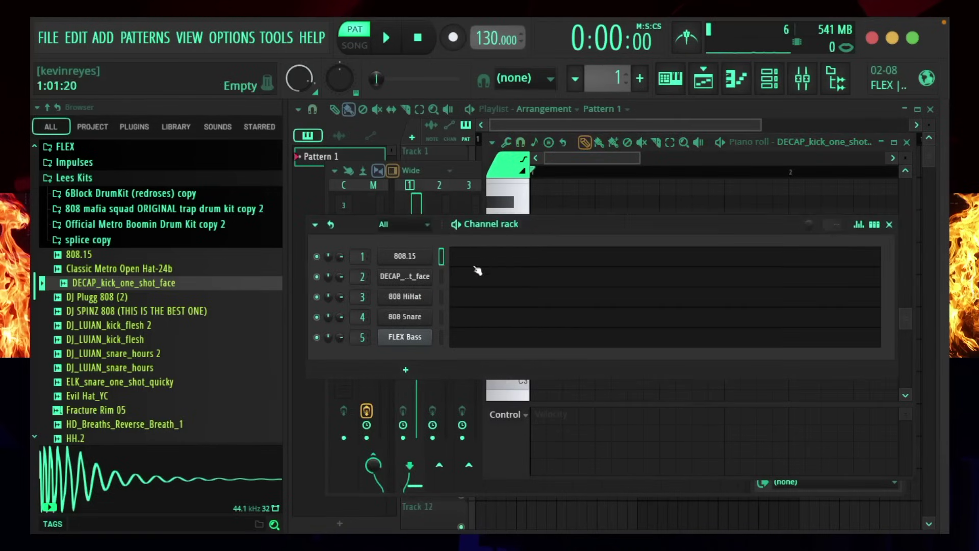
pyautogui.click(478, 262)
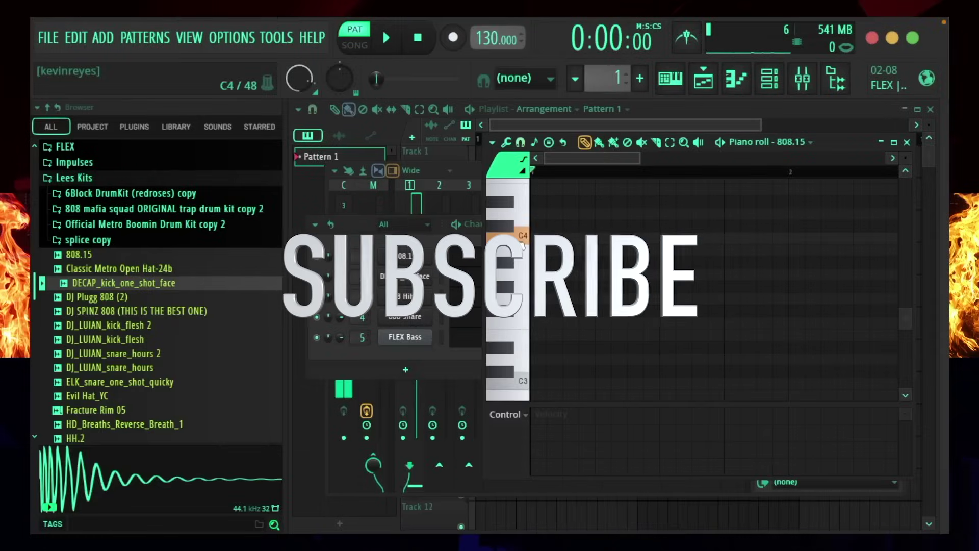
pyautogui.scroll(3, 523, 245)
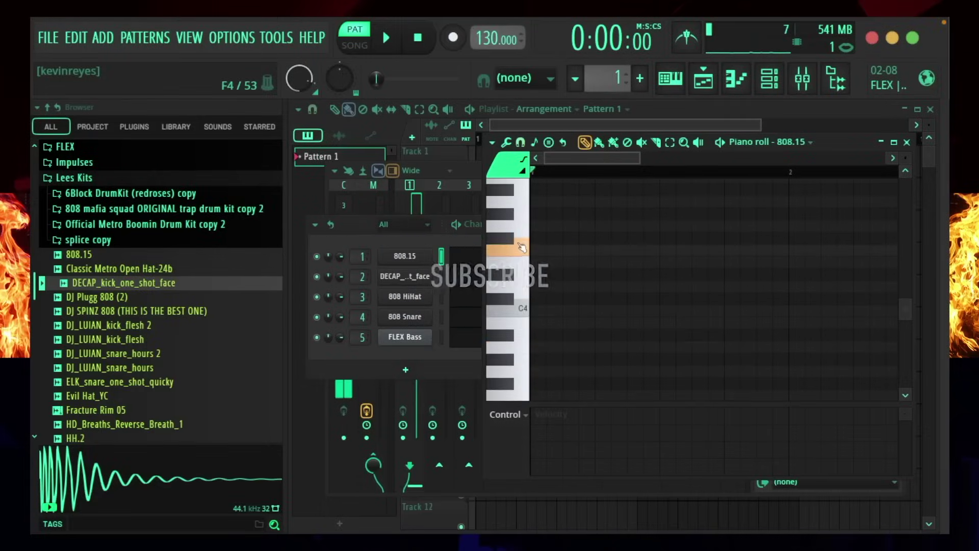
pyautogui.scroll(3, 521, 247)
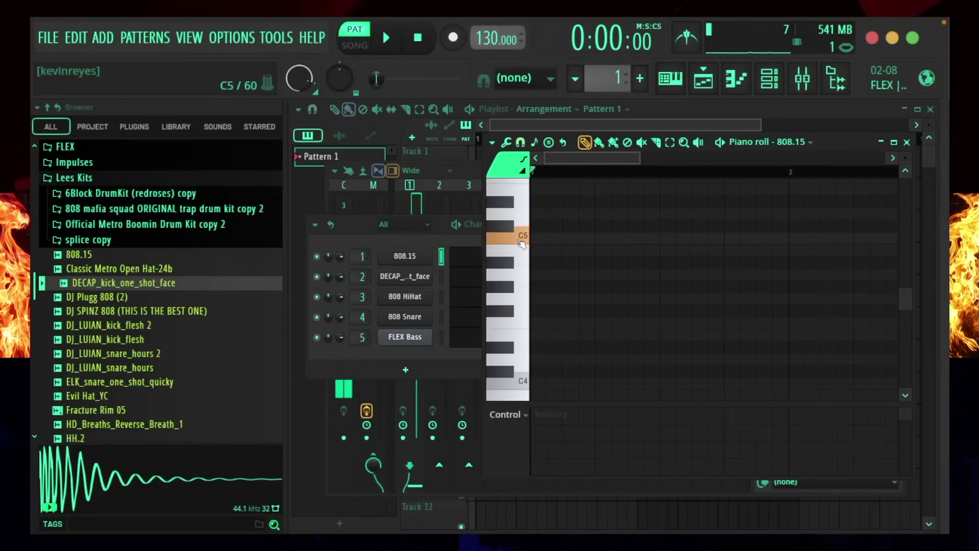
pyautogui.scroll(2, 521, 244)
pyautogui.click(533, 275)
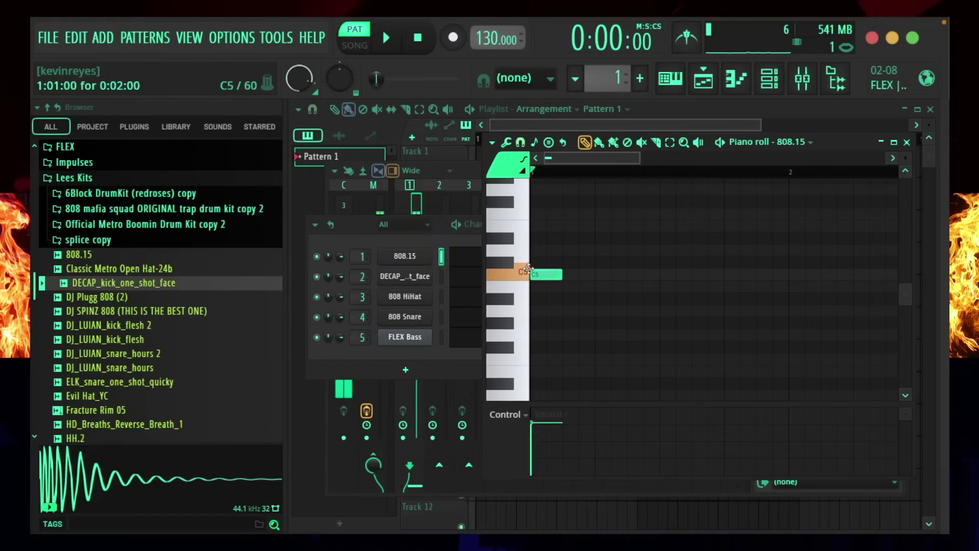
pyautogui.click(592, 274)
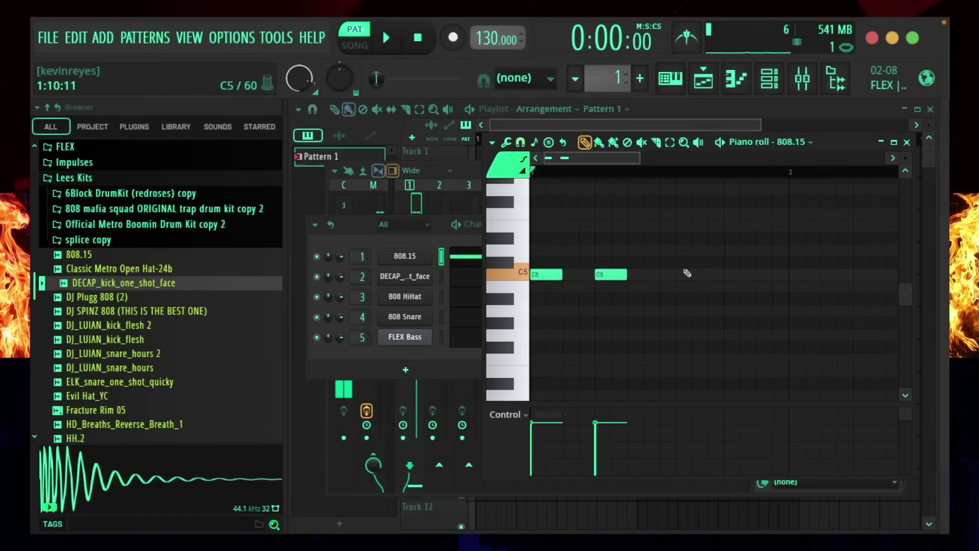
pyautogui.click(660, 226)
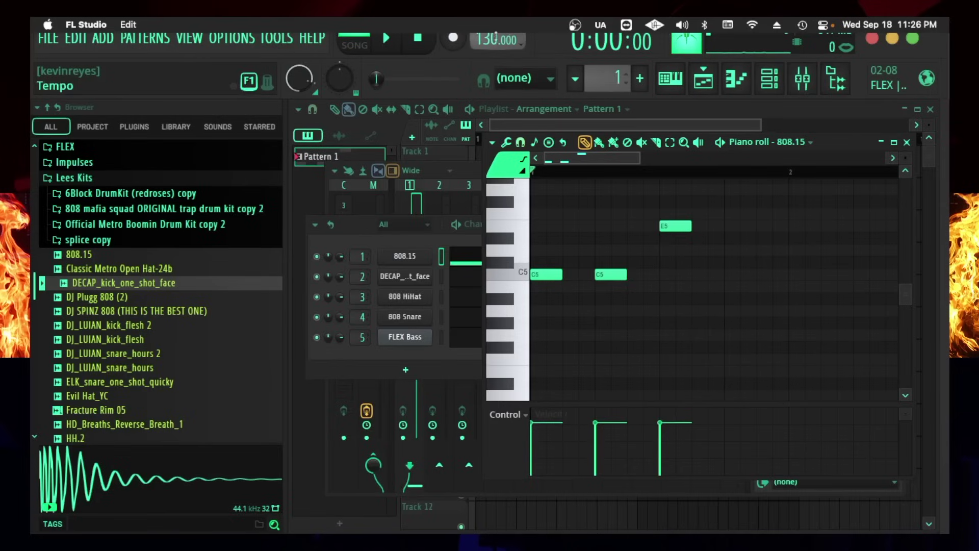
# Lower the tempo to about 120 BPM, then add C5, C5, D5 and C5 notes during playback
pyautogui.moveTo(496, 36); pyautogui.dragTo(496, 60)
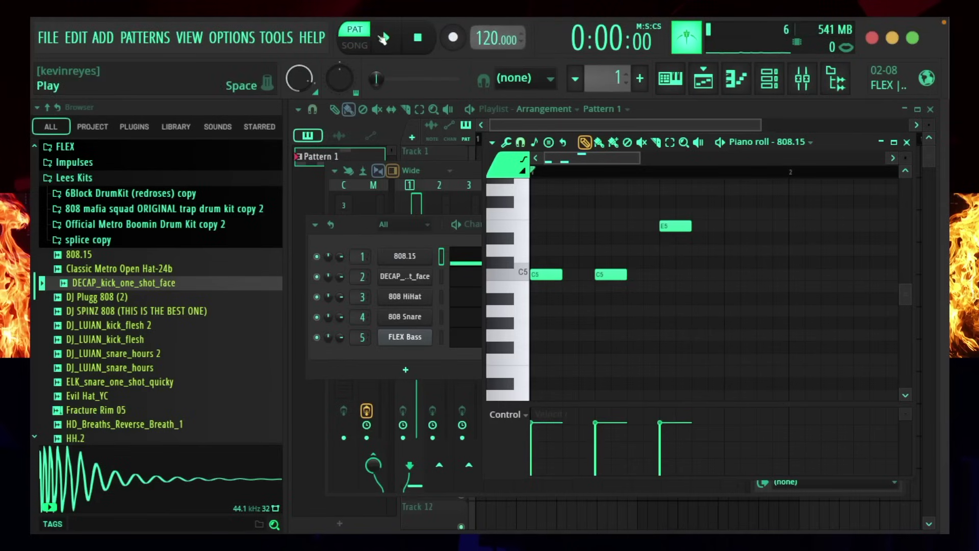
pyautogui.click(383, 38)
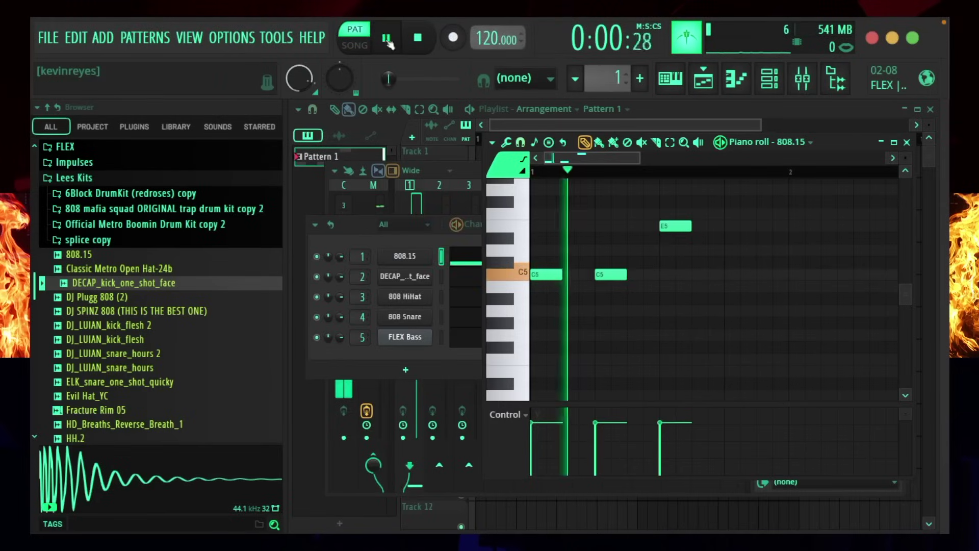
pyautogui.click(739, 275)
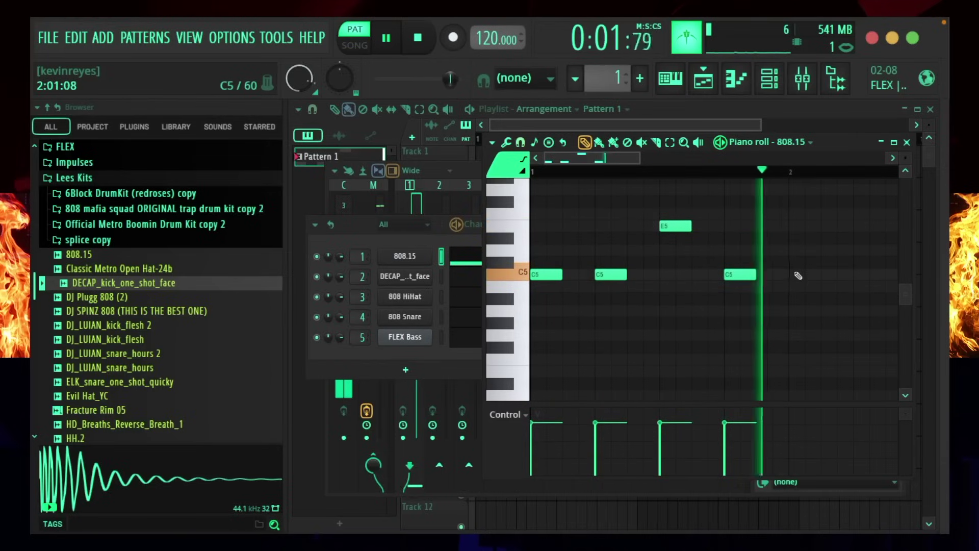
pyautogui.click(798, 276)
pyautogui.click(857, 250)
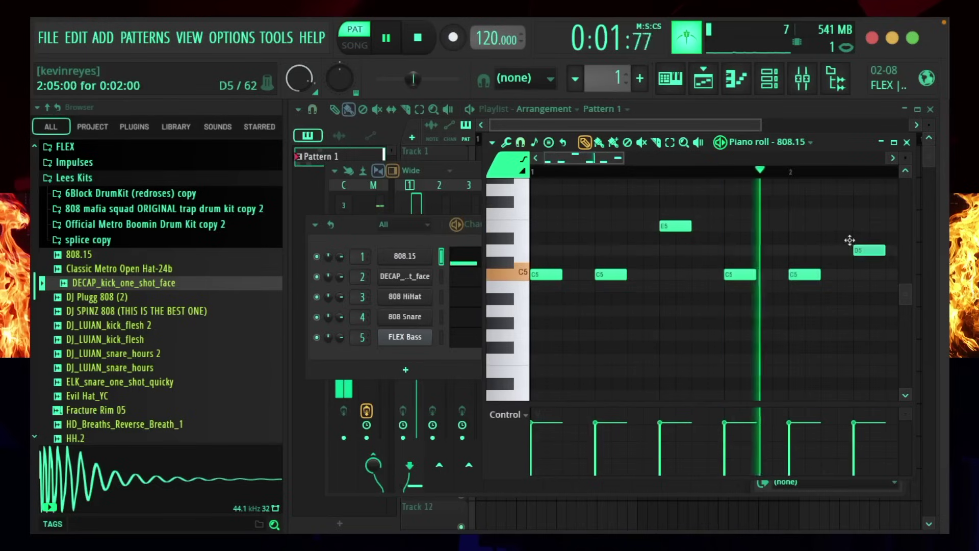
pyautogui.scroll(-3, 719, 281)
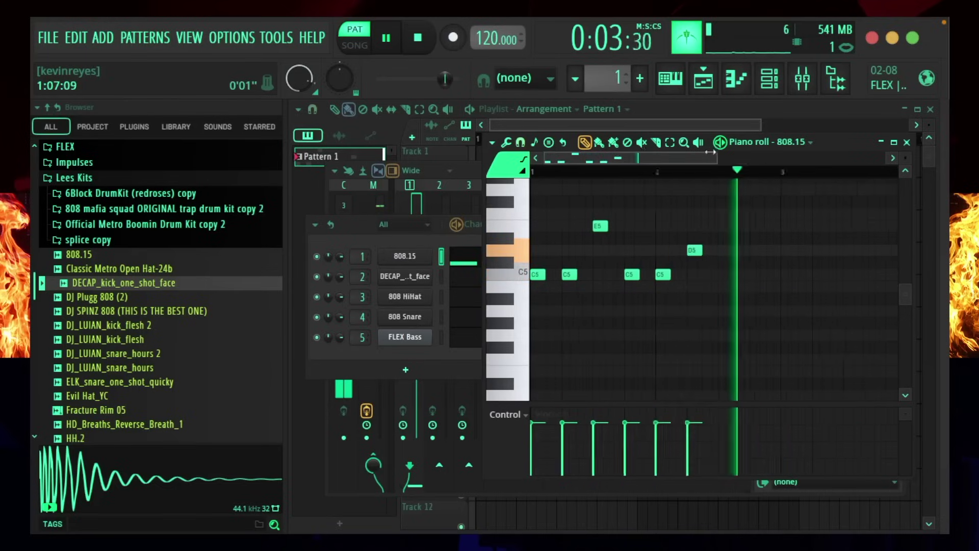
pyautogui.click(719, 276)
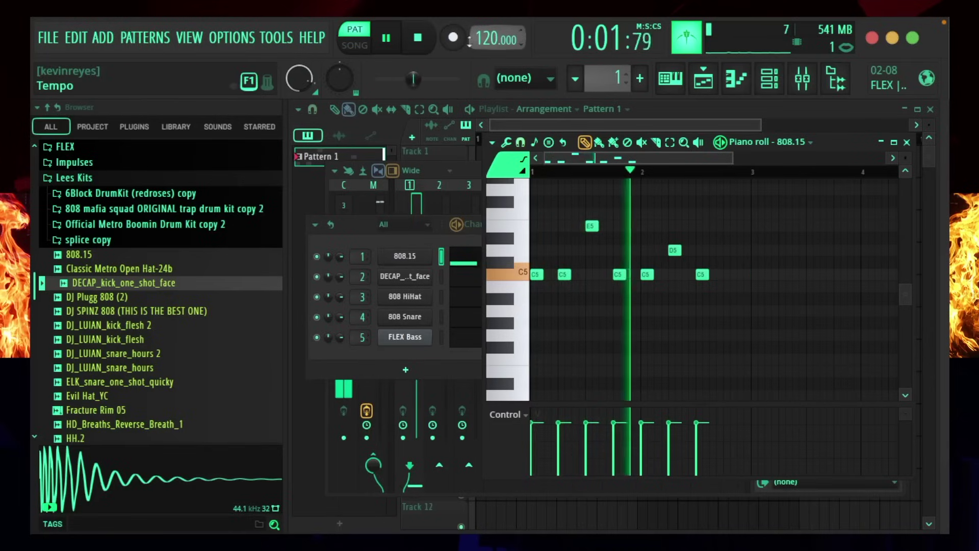
pyautogui.click(417, 37)
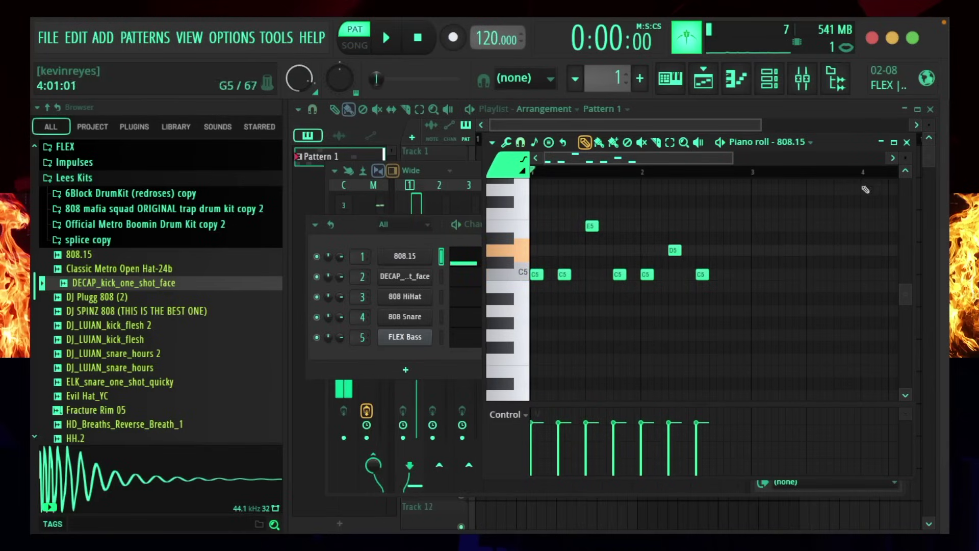
# Close the piano roll and select the DECAP kick channel in the Channel rack
pyautogui.click(907, 142)
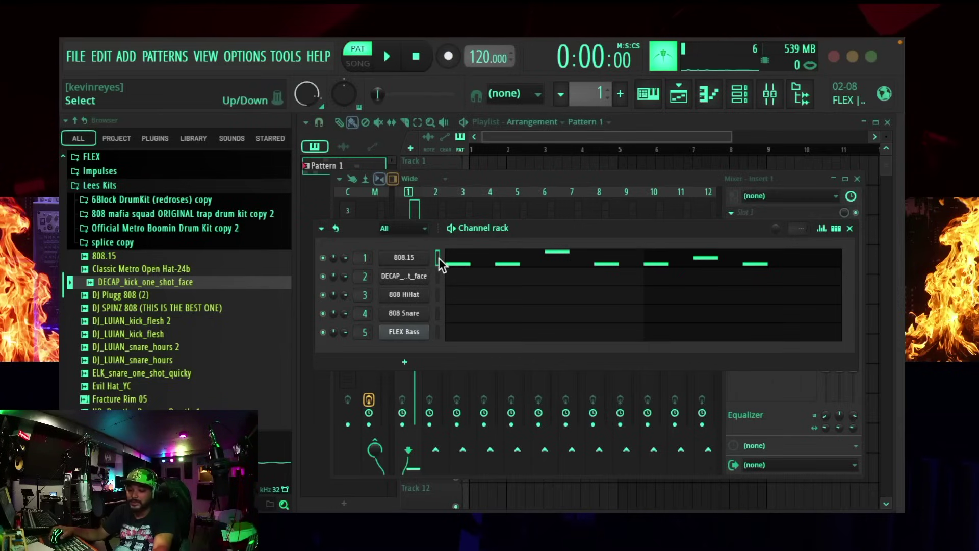
pyautogui.click(437, 278)
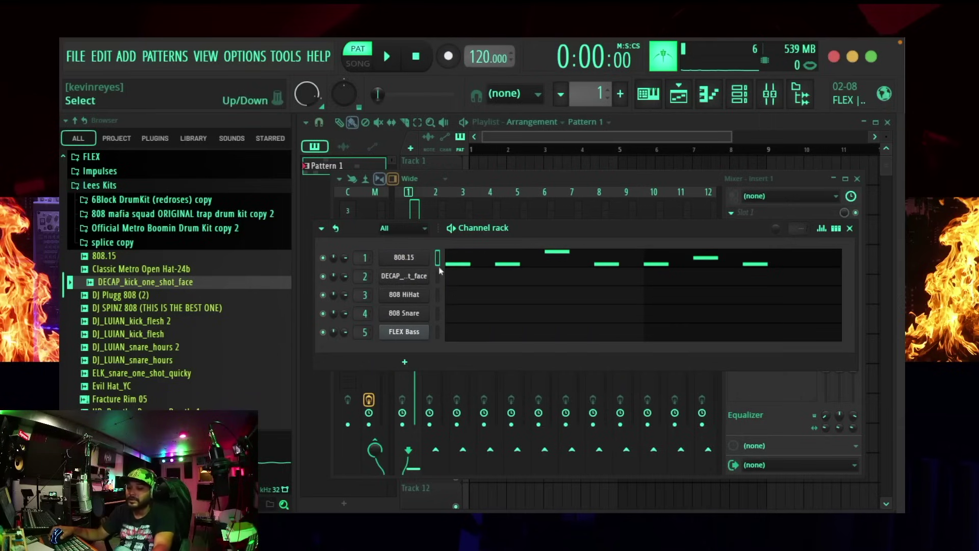
# Paste the 808 pattern into the DECAP kick channel and audition both with the metronome off
pyautogui.press('super+v')
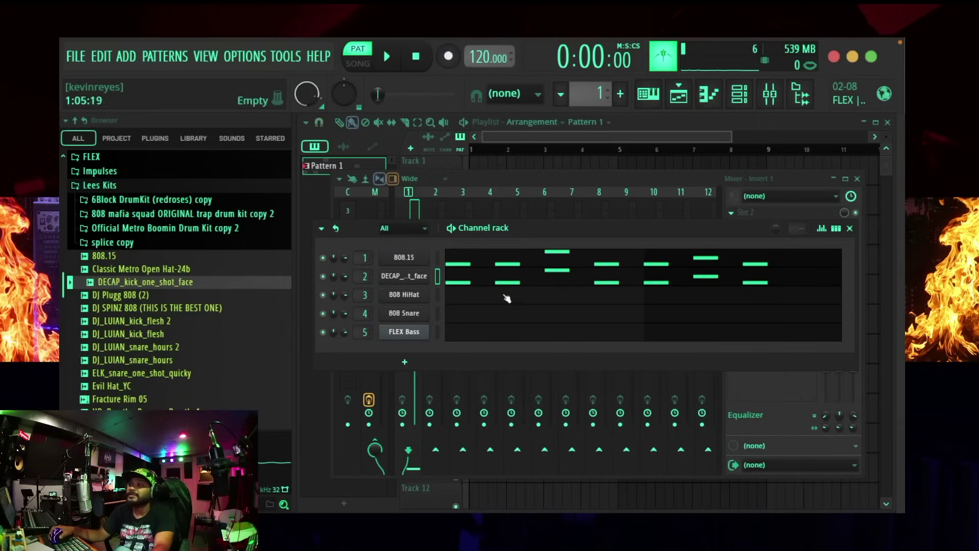
pyautogui.press('space')
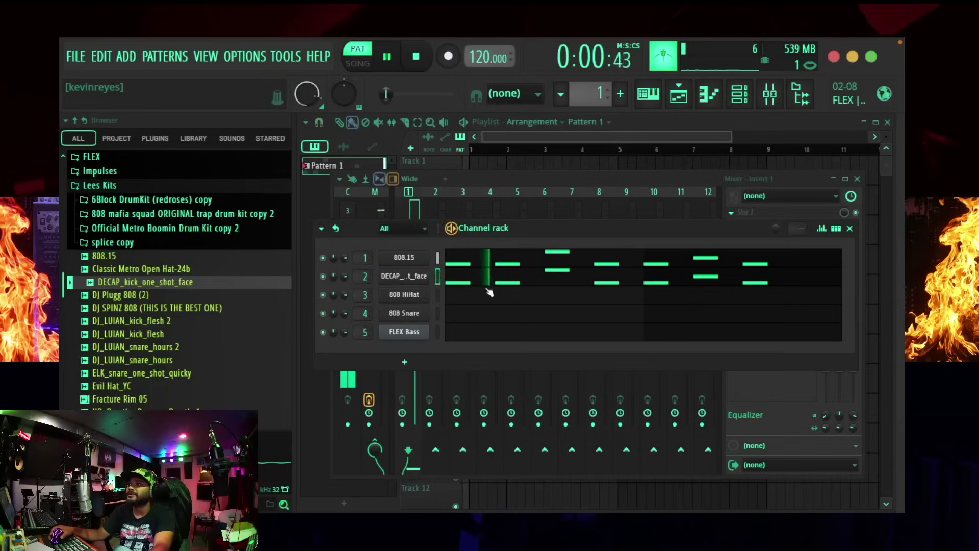
pyautogui.click(680, 62)
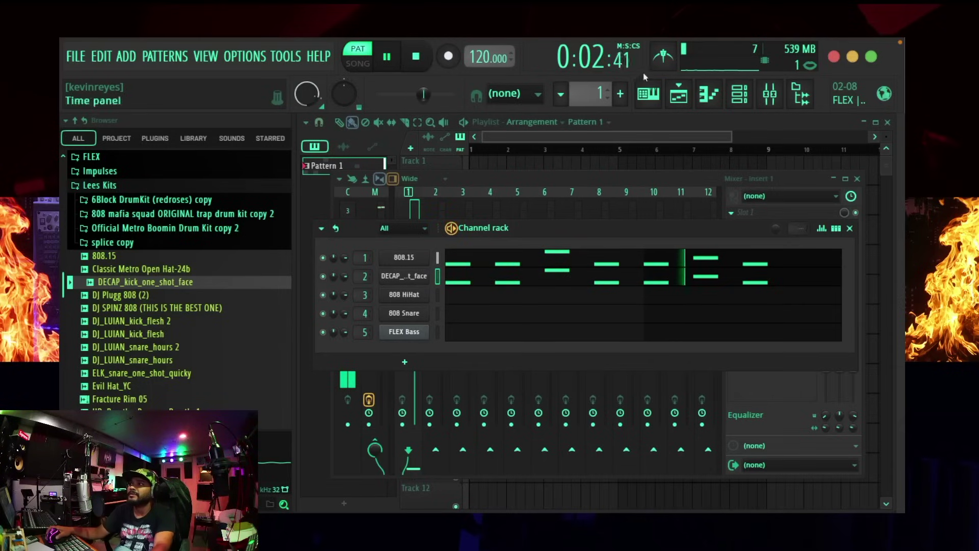
pyautogui.press('space')
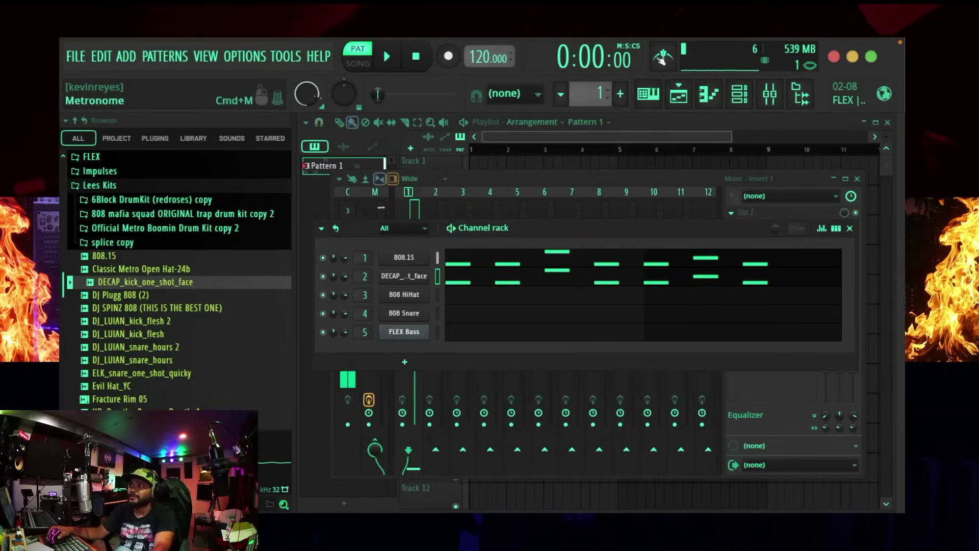
pyautogui.press('space')
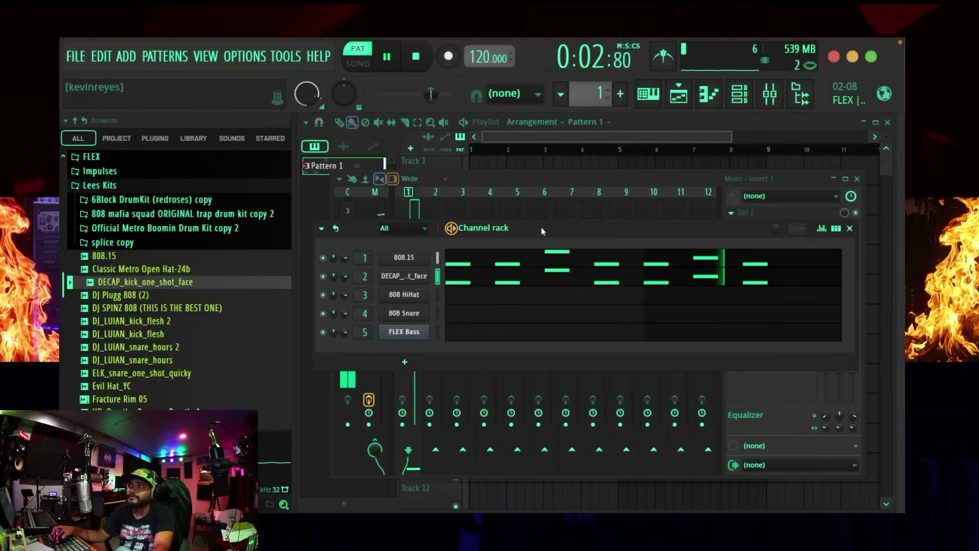
pyautogui.press('space')
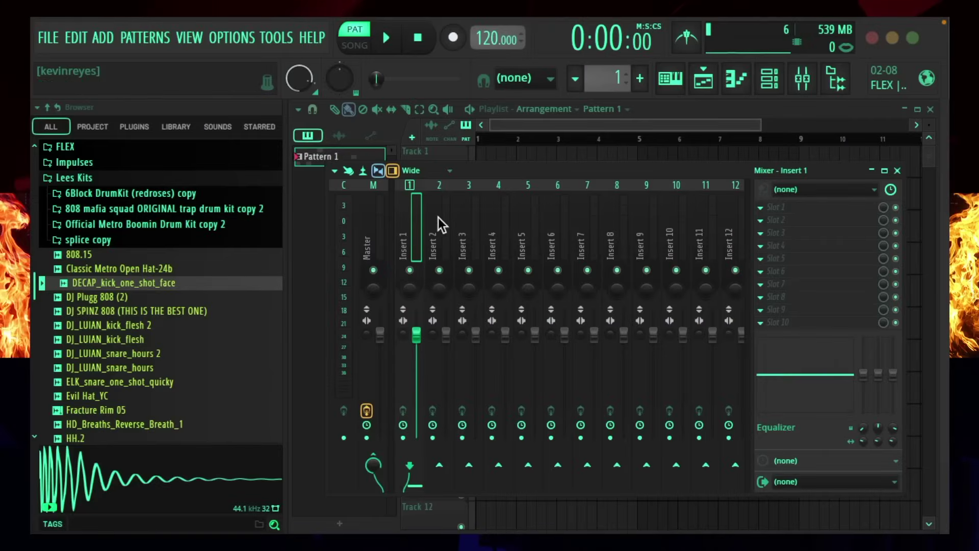
# Route 808.15 to Insert 1 and the DECAP kick to Insert 2 with Ctrl+L, then play the beat
pyautogui.click(768, 82)
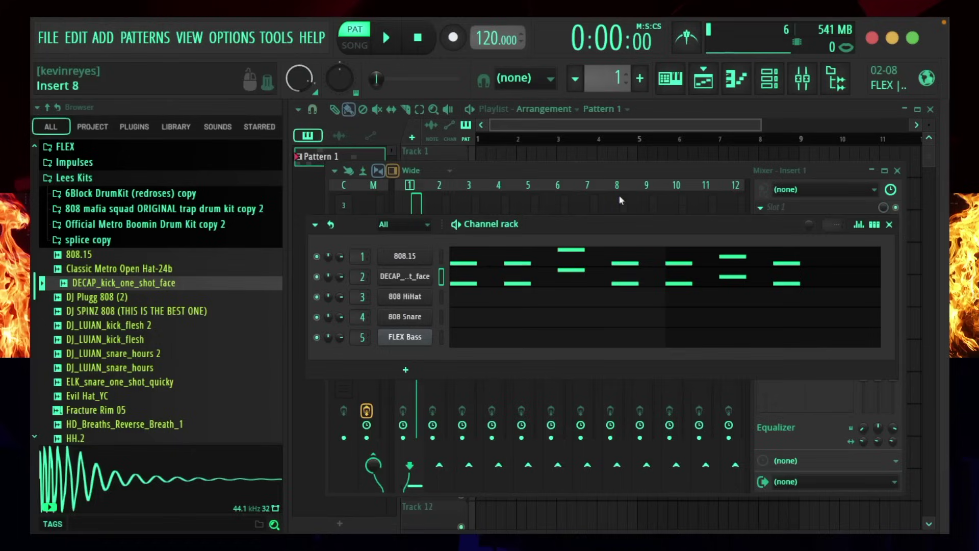
pyautogui.scroll(1, 442, 271)
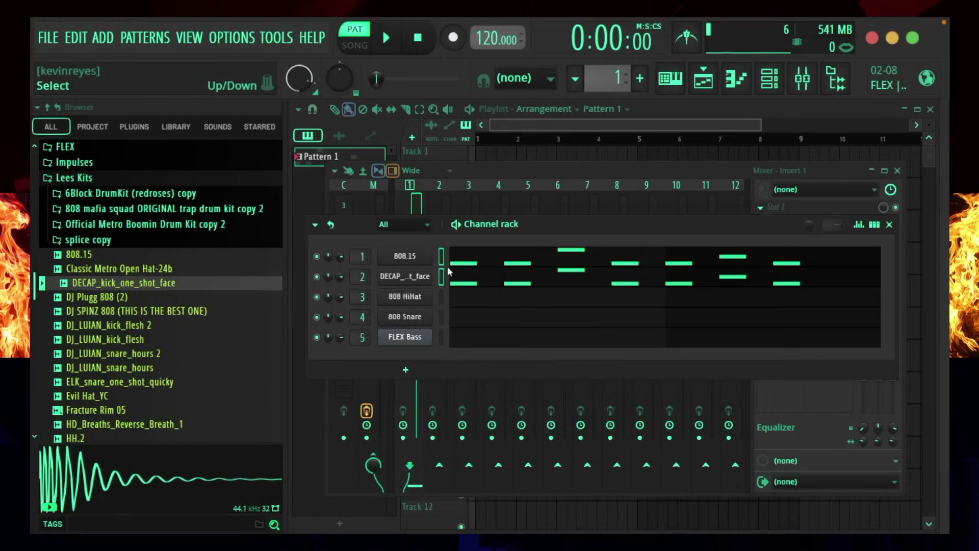
pyautogui.hotkey('ctrl', 'l')
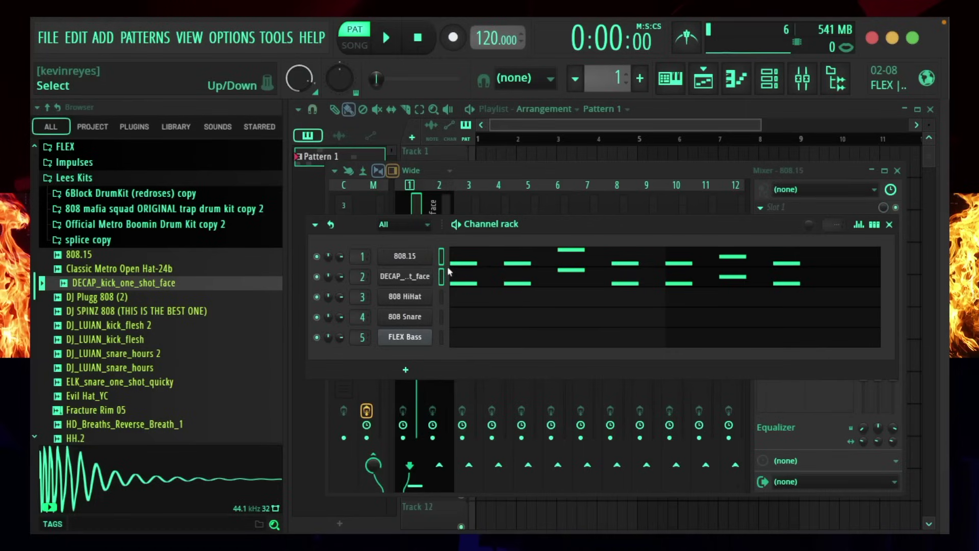
pyautogui.click(890, 225)
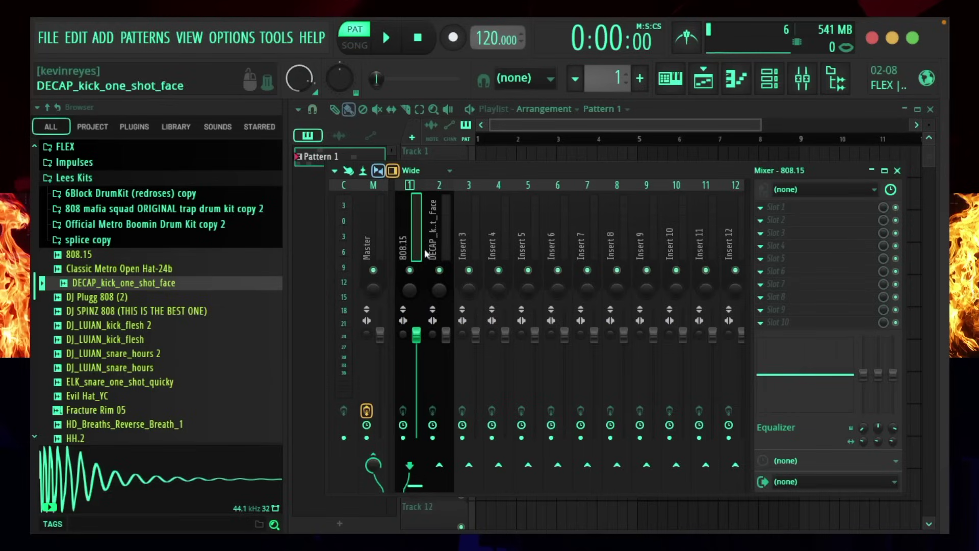
pyautogui.press('space')
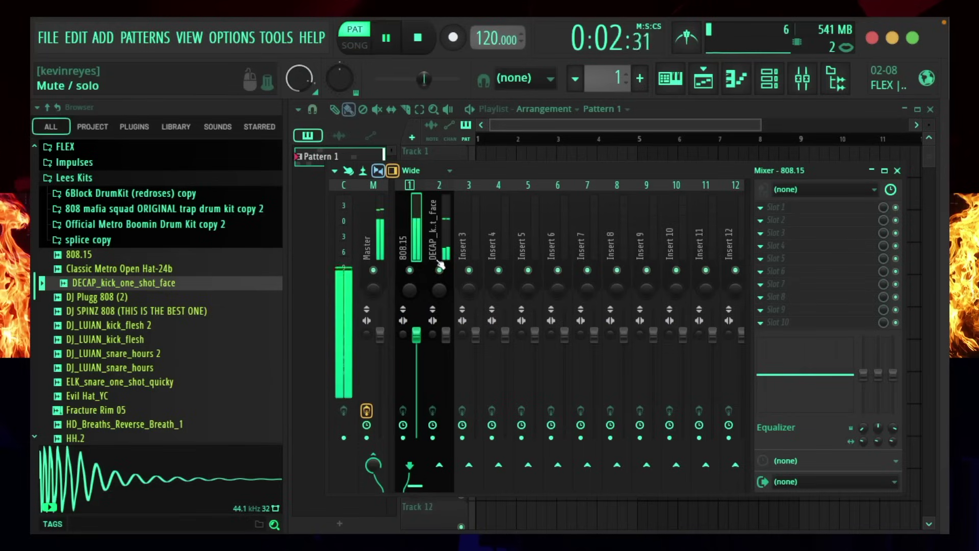
pyautogui.press('space')
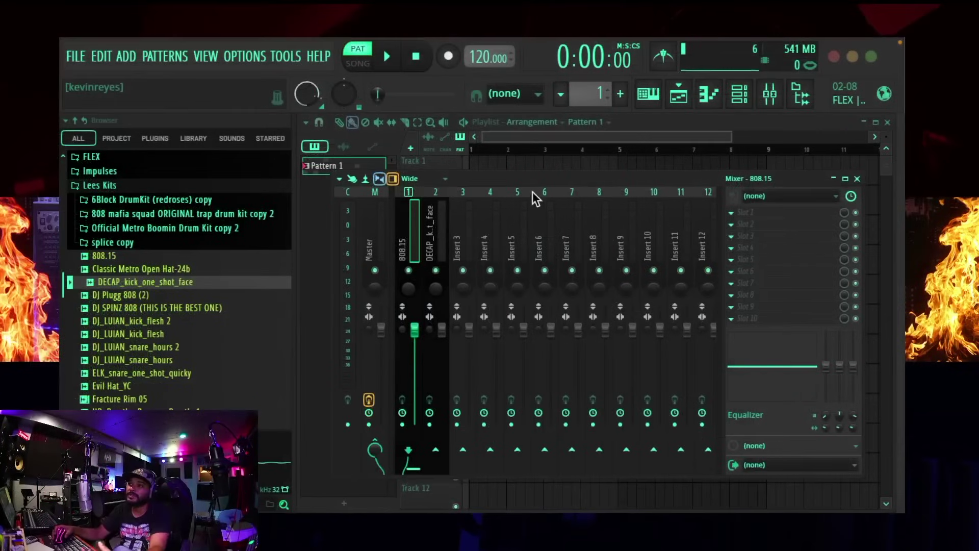
# Reposition the Mixer window and select Insert 2, the DECAP kick
pyautogui.moveTo(559, 173); pyautogui.dragTo(568, 158)
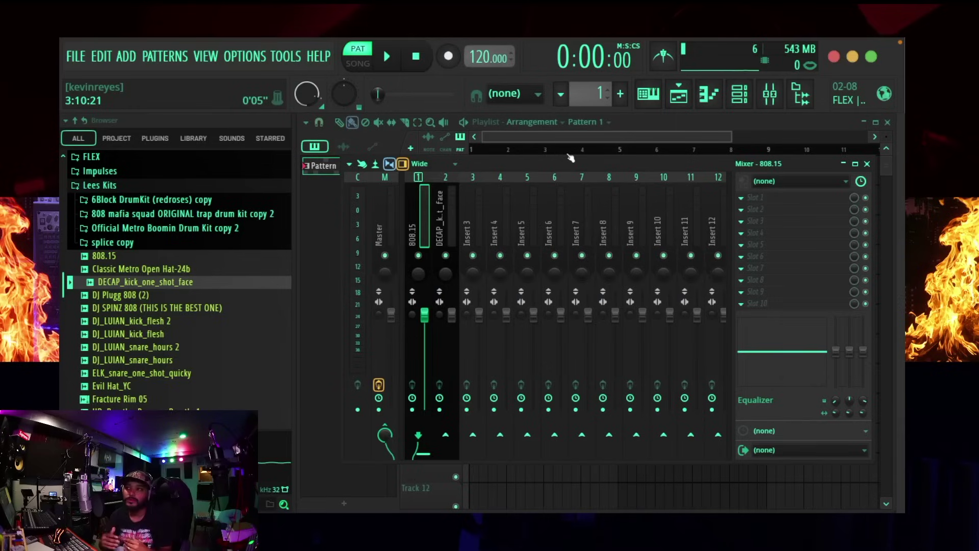
pyautogui.moveTo(568, 166); pyautogui.dragTo(564, 161)
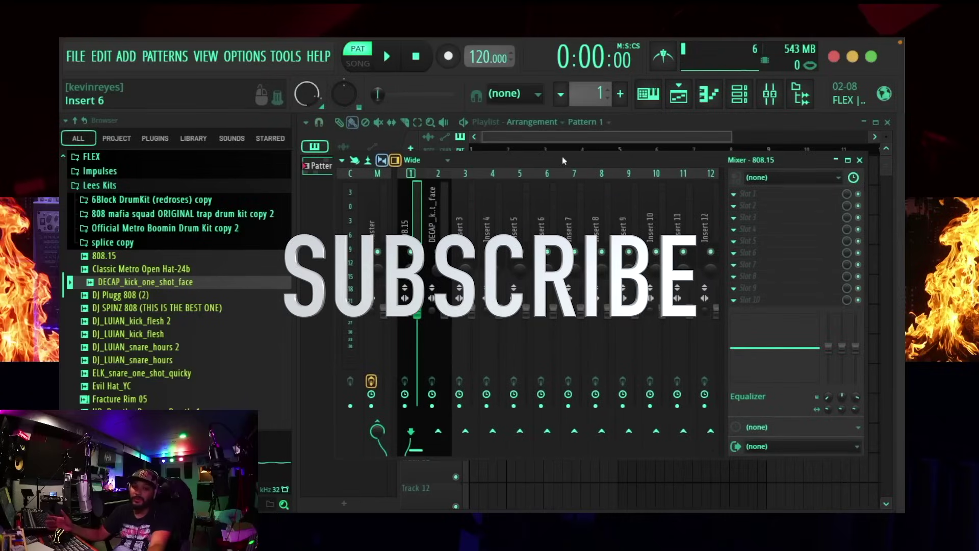
pyautogui.press('Right')
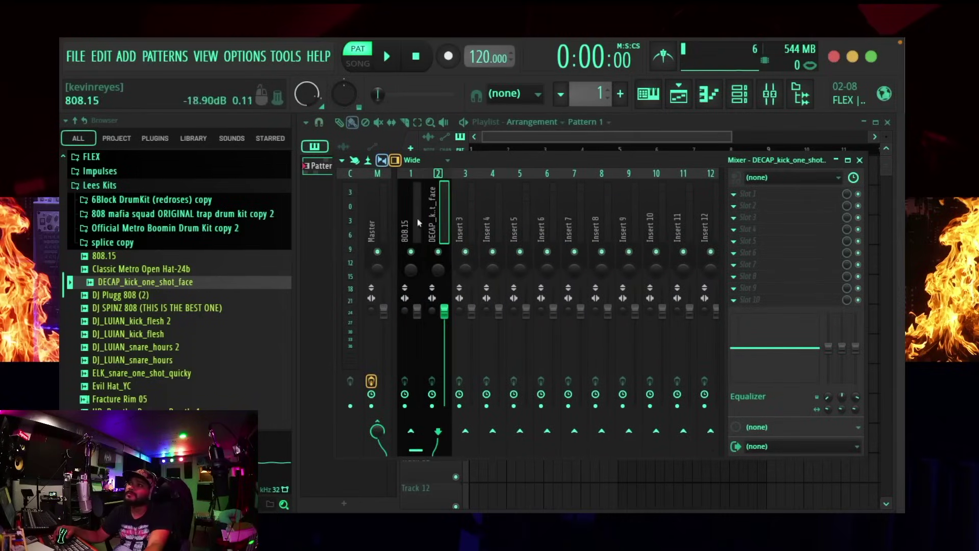
pyautogui.moveTo(494, 167); pyautogui.dragTo(492, 170)
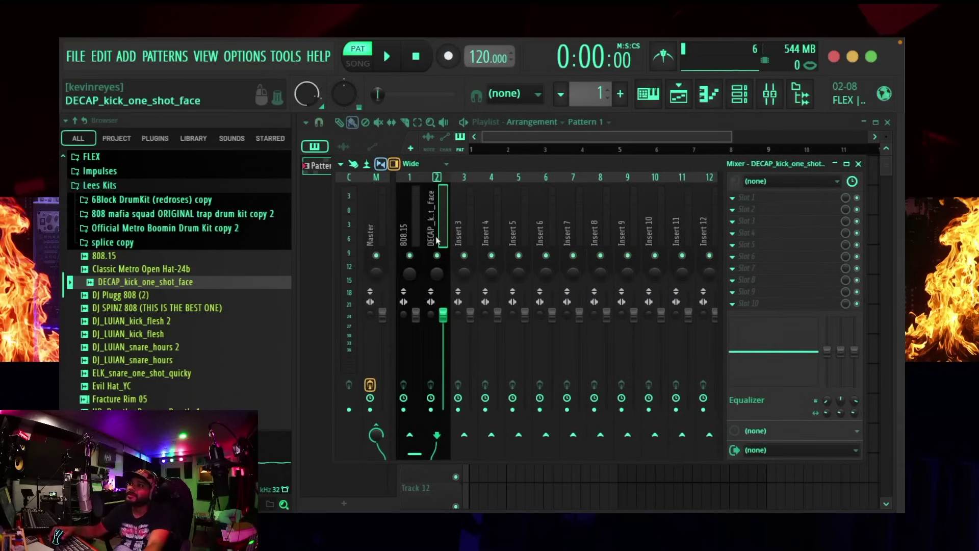
# Sidechain the DECAP kick insert to the 808.15 track and play the beat to check it
pyautogui.rightClick(412, 439)
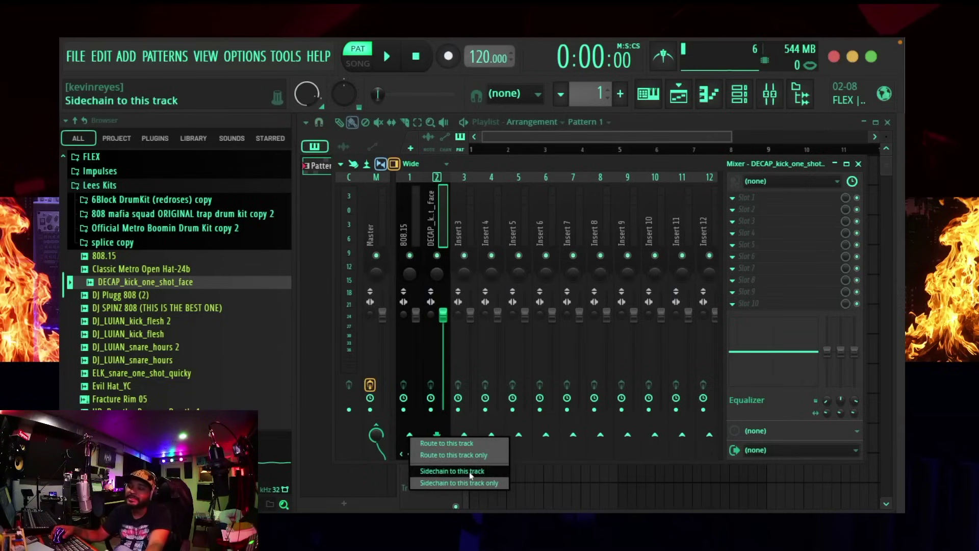
pyautogui.click(452, 471)
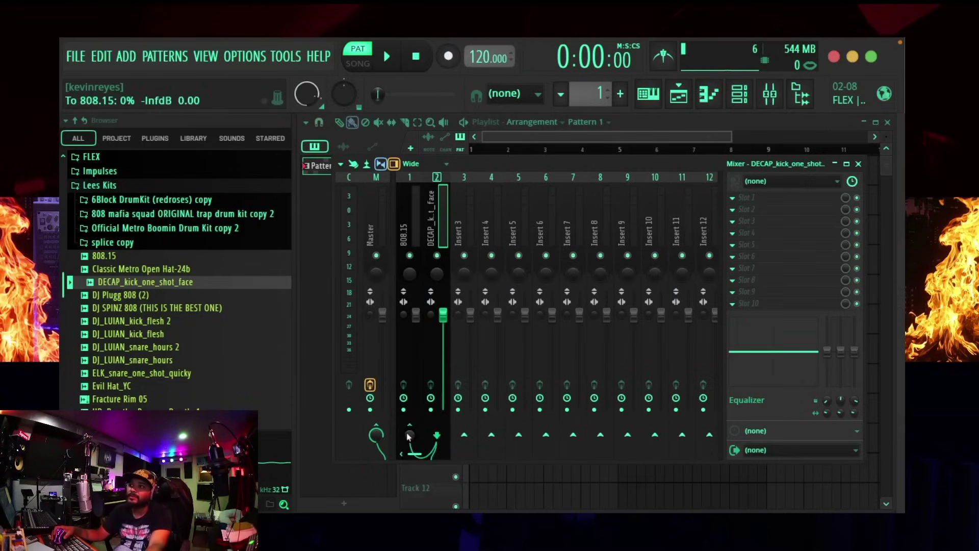
pyautogui.press('space')
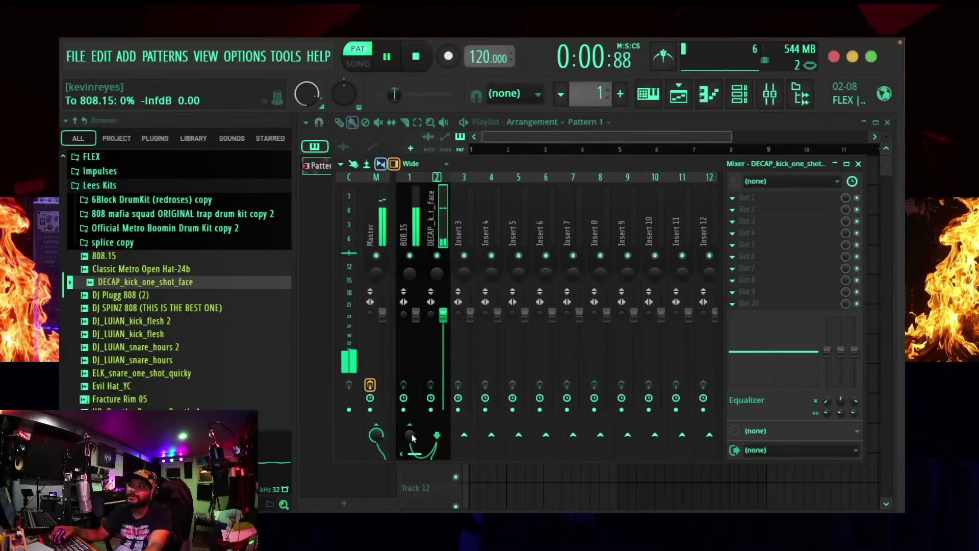
pyautogui.press('space')
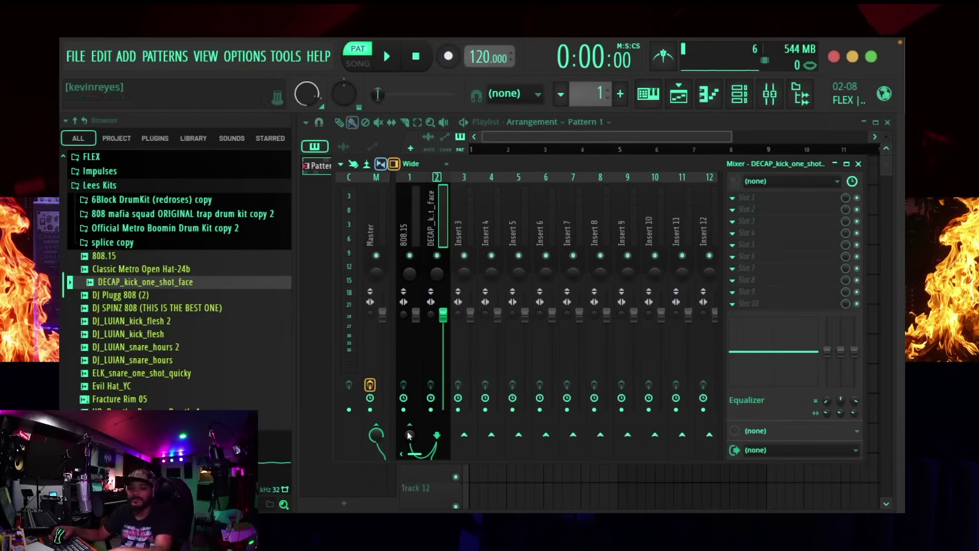
pyautogui.press('space')
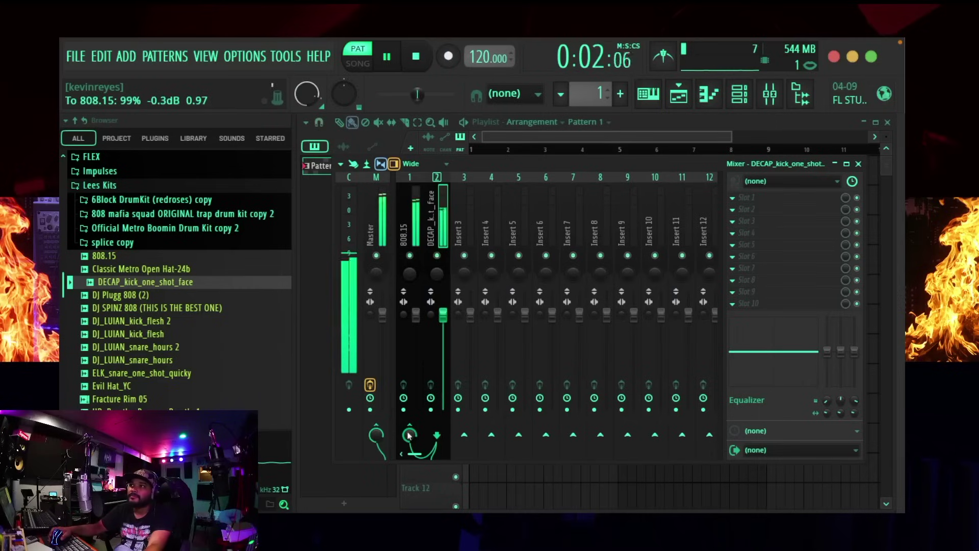
pyautogui.press('space')
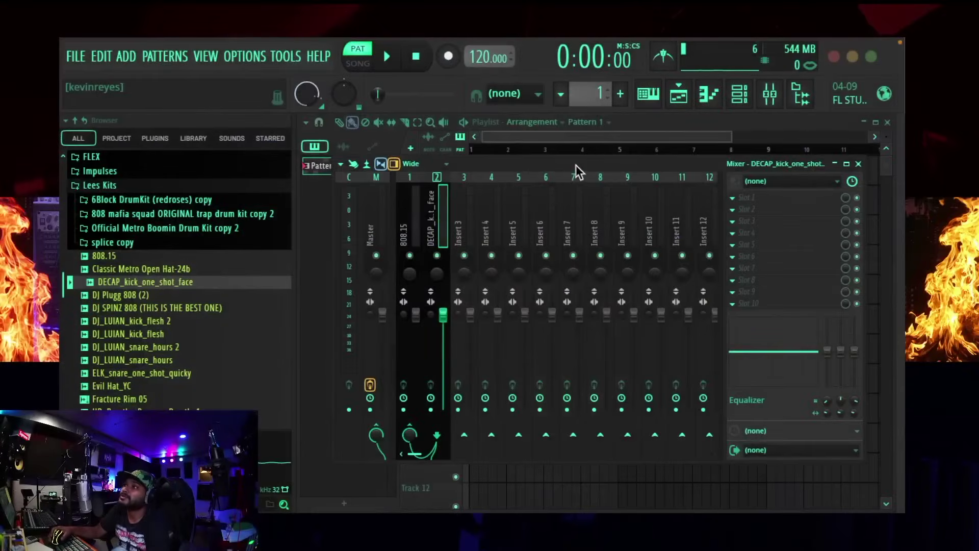
# Turn the DECAP kick's send to 808.15 down to 0%, then re-set it as a sidechain to 808.15
pyautogui.moveTo(577, 172); pyautogui.dragTo(554, 136)
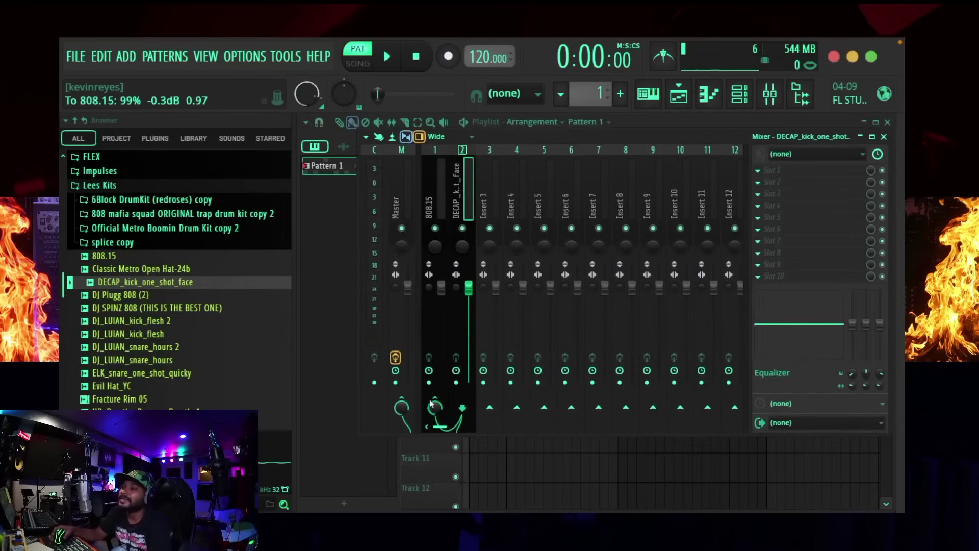
pyautogui.moveTo(432, 404); pyautogui.dragTo(432, 444)
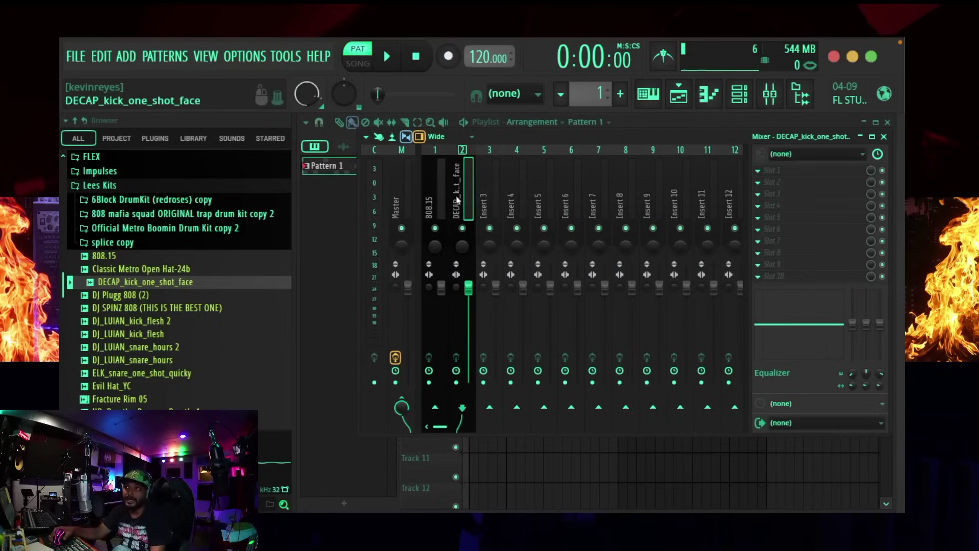
pyautogui.rightClick(437, 410)
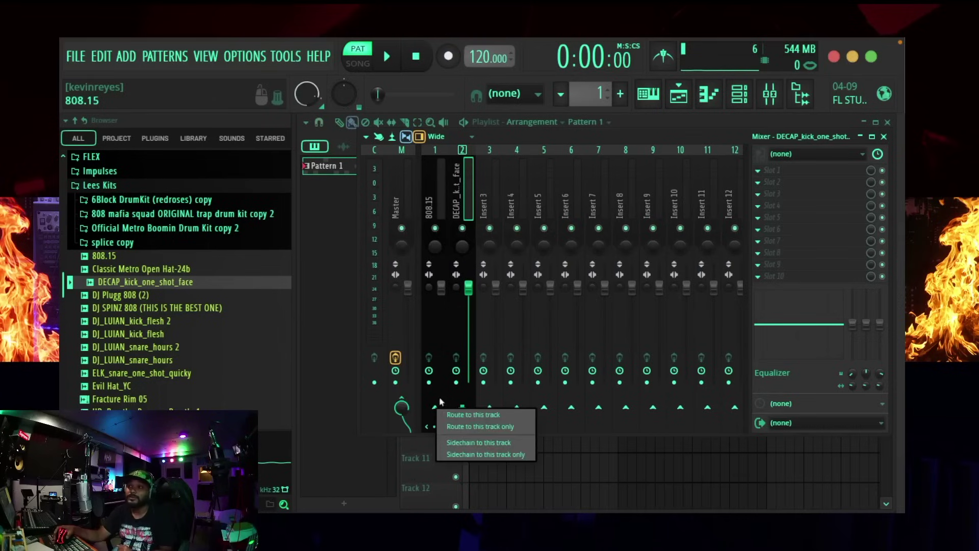
pyautogui.click(471, 415)
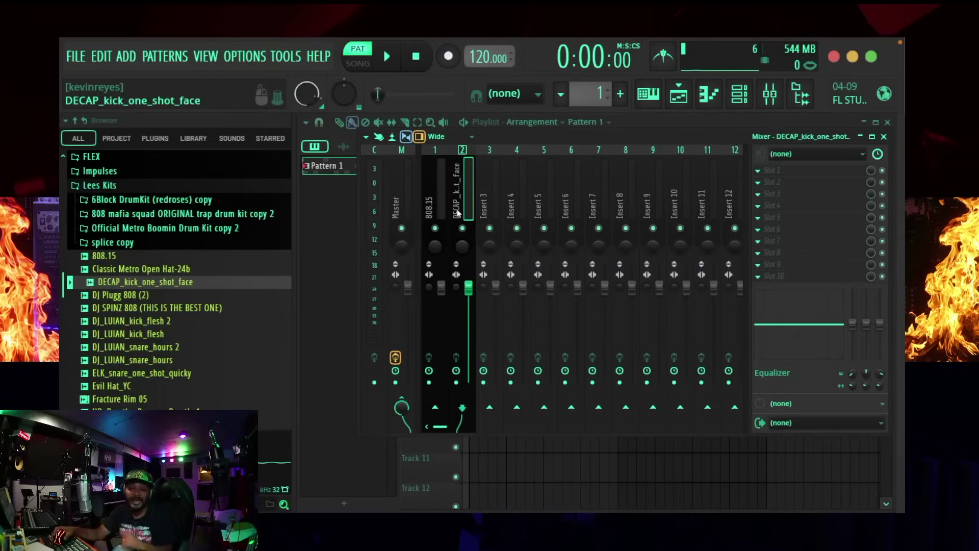
pyautogui.rightClick(437, 410)
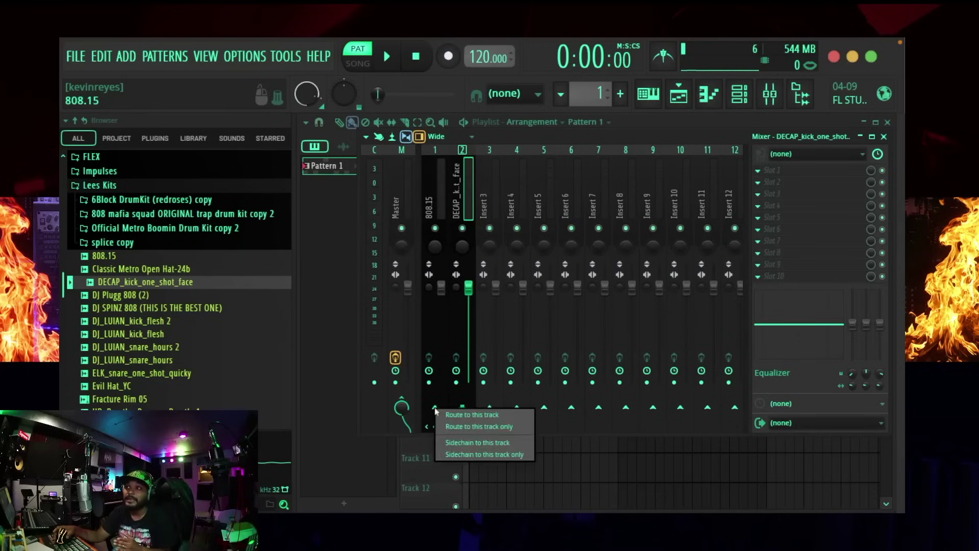
pyautogui.click(482, 444)
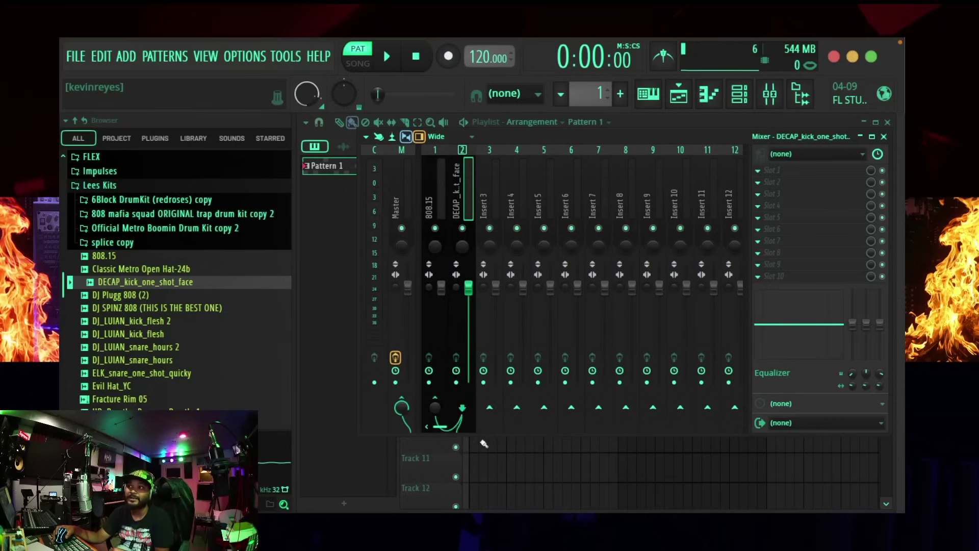
# Load Fruity Limiter into the first effect slot of the 808.15 mixer track
pyautogui.click(431, 193)
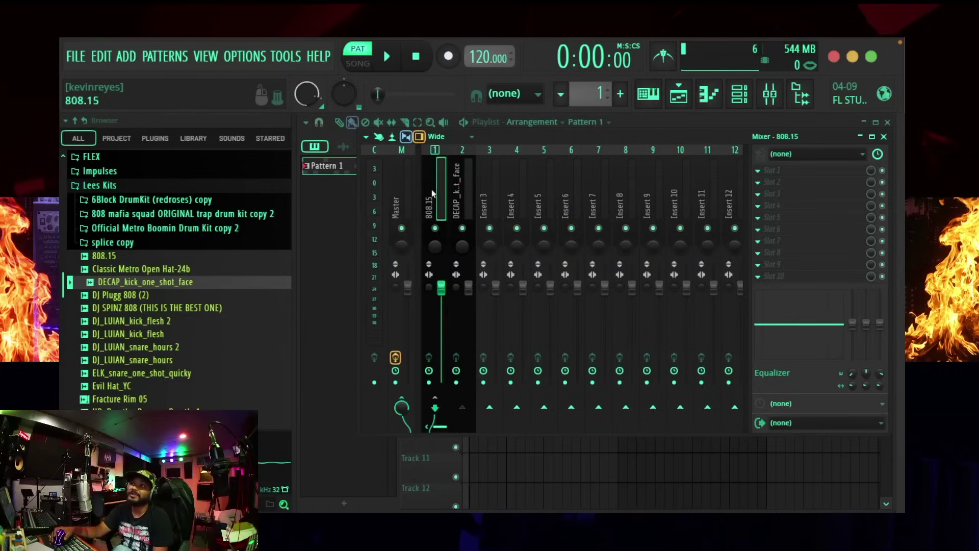
pyautogui.click(771, 175)
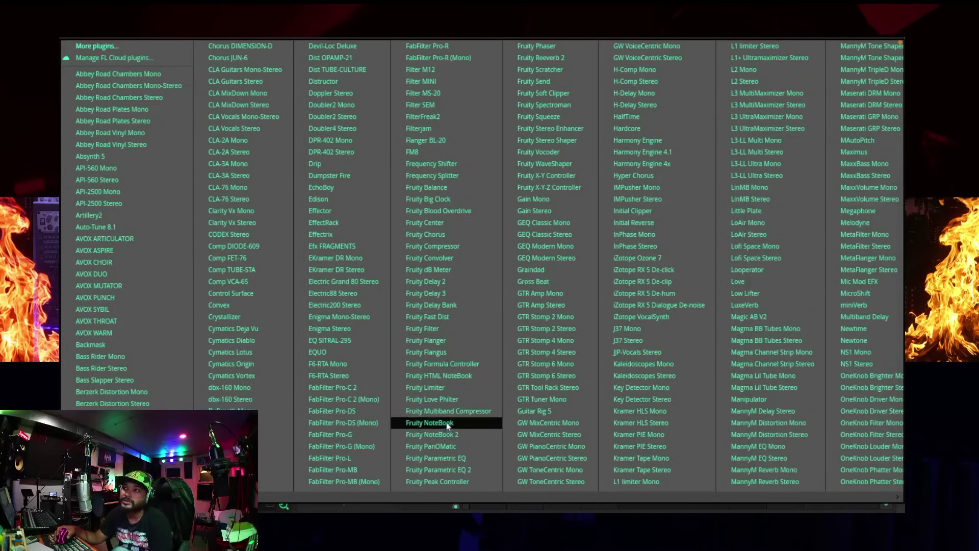
pyautogui.click(458, 390)
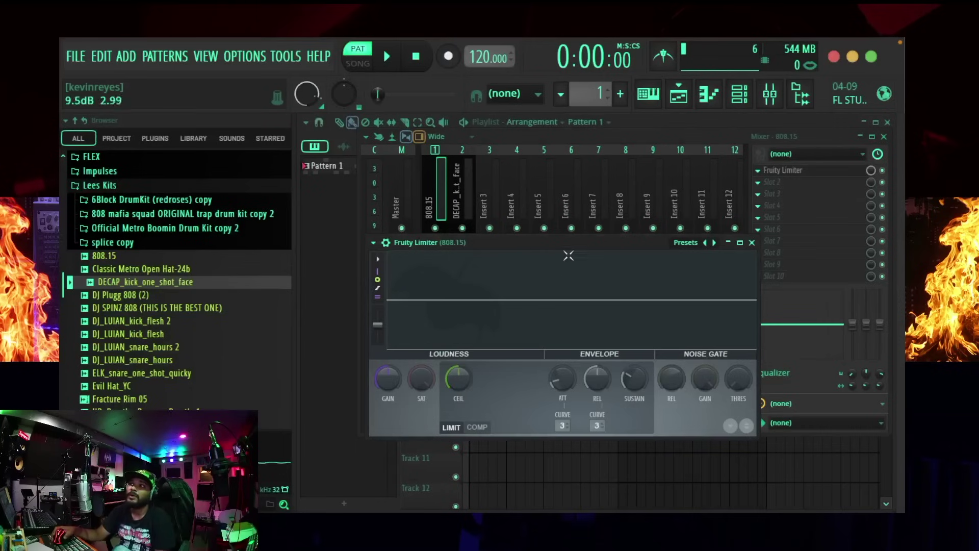
pyautogui.moveTo(581, 250); pyautogui.dragTo(592, 165)
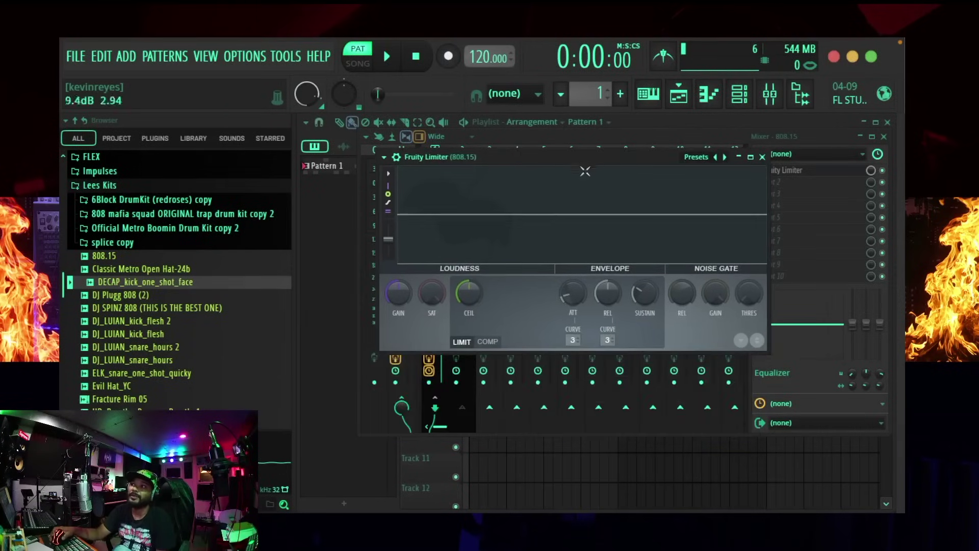
# Switch the limiter to COMP mode and set its sidechain to the DECAP kick
pyautogui.click(492, 342)
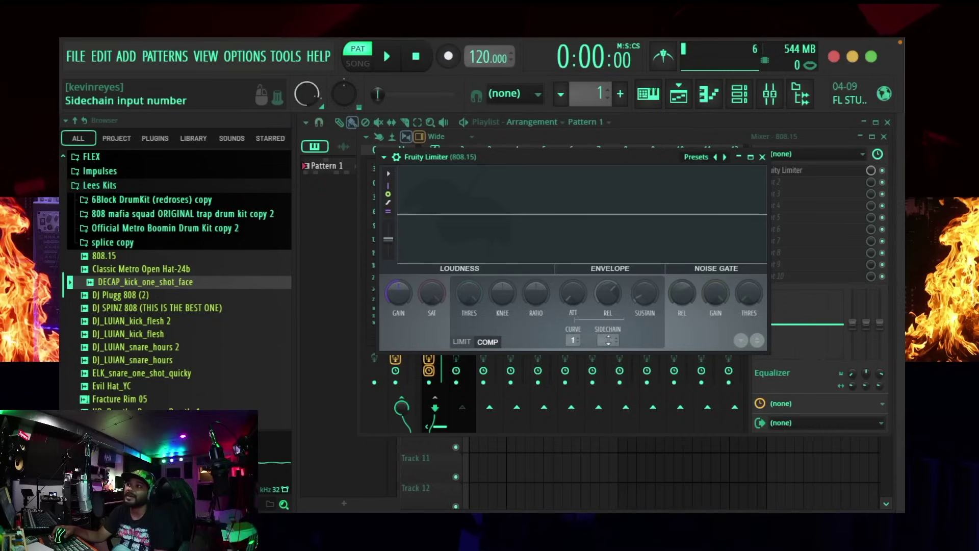
pyautogui.click(608, 341)
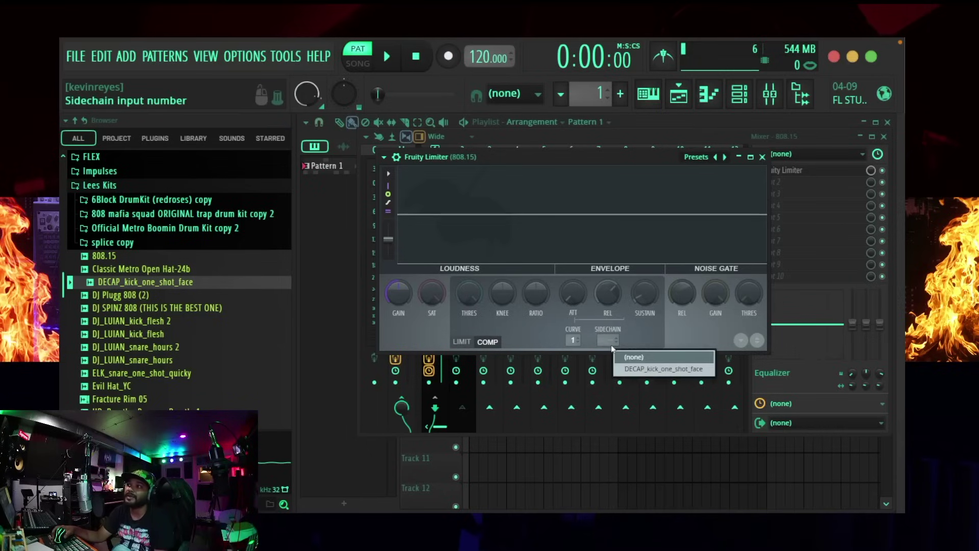
pyautogui.click(655, 369)
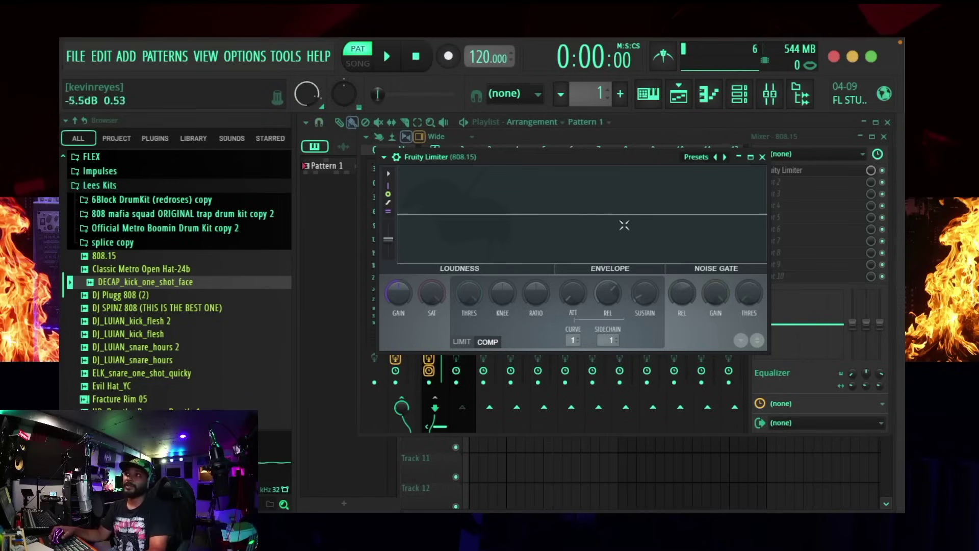
pyautogui.moveTo(614, 161); pyautogui.dragTo(612, 185)
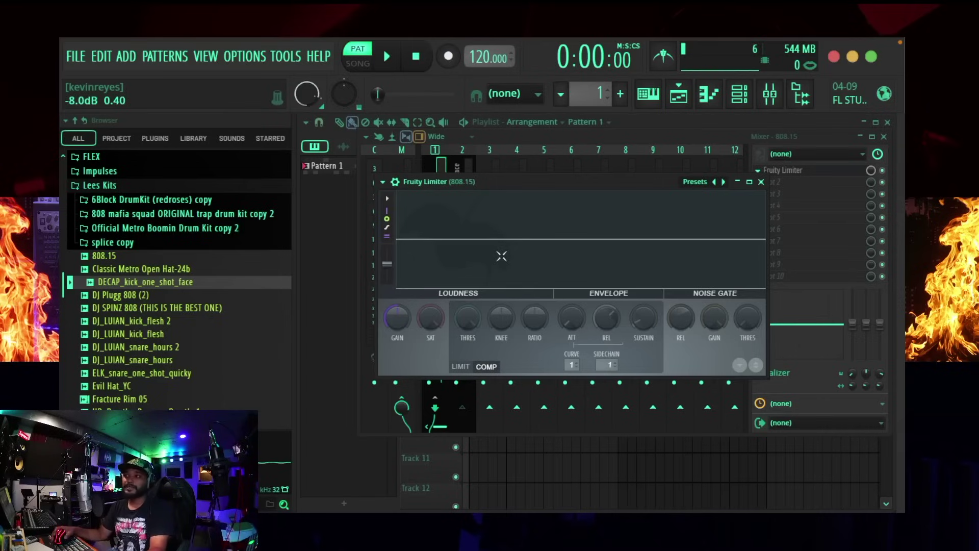
pyautogui.press('space')
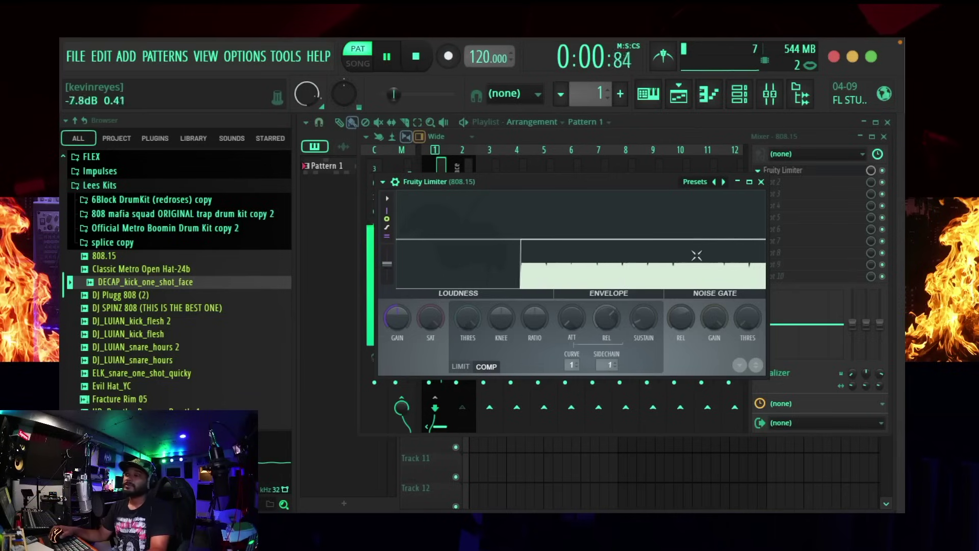
pyautogui.press('space')
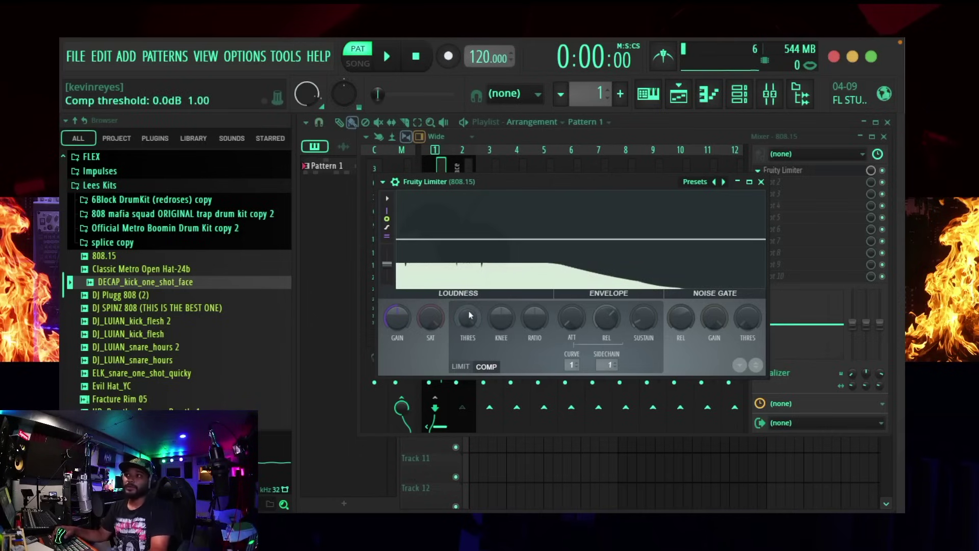
# Sweep the compressor threshold between -60 dB and about -20.3 dB while auditioning playback
pyautogui.moveTo(470, 315); pyautogui.dragTo(470, 439)
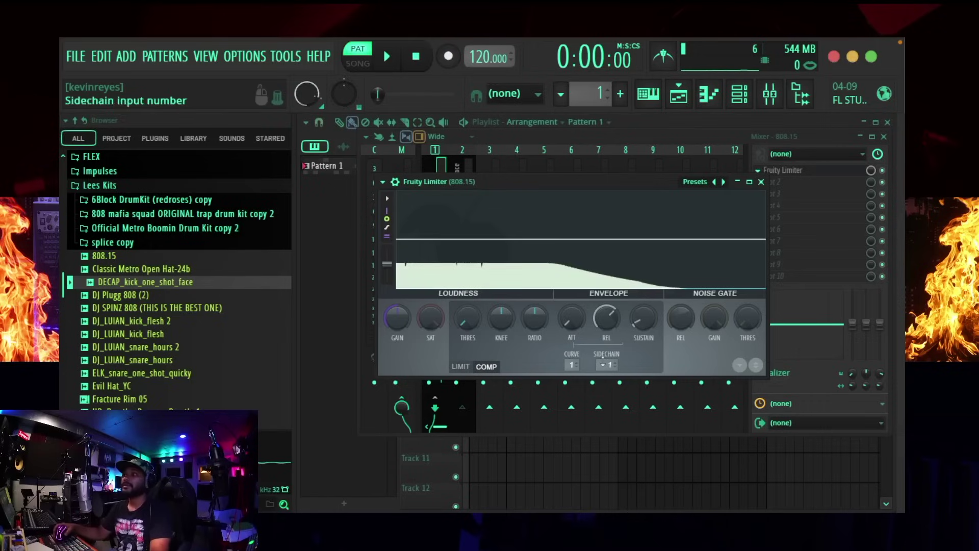
pyautogui.moveTo(458, 330)
pyautogui.mouseDown()
pyautogui.moveTo(459, 317)
pyautogui.moveTo(465, 338)
pyautogui.mouseUp()
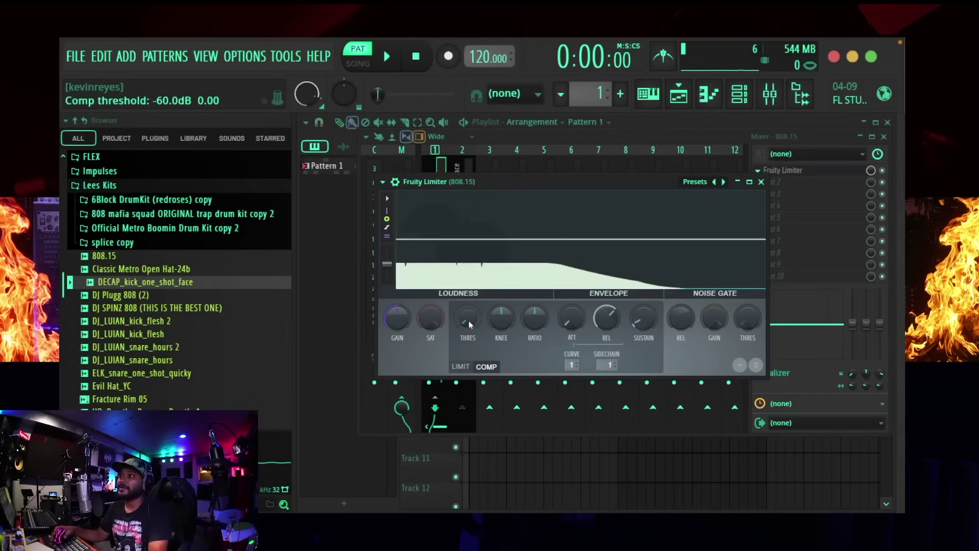
pyautogui.press('space')
pyautogui.moveTo(470, 324); pyautogui.dragTo(470, 314)
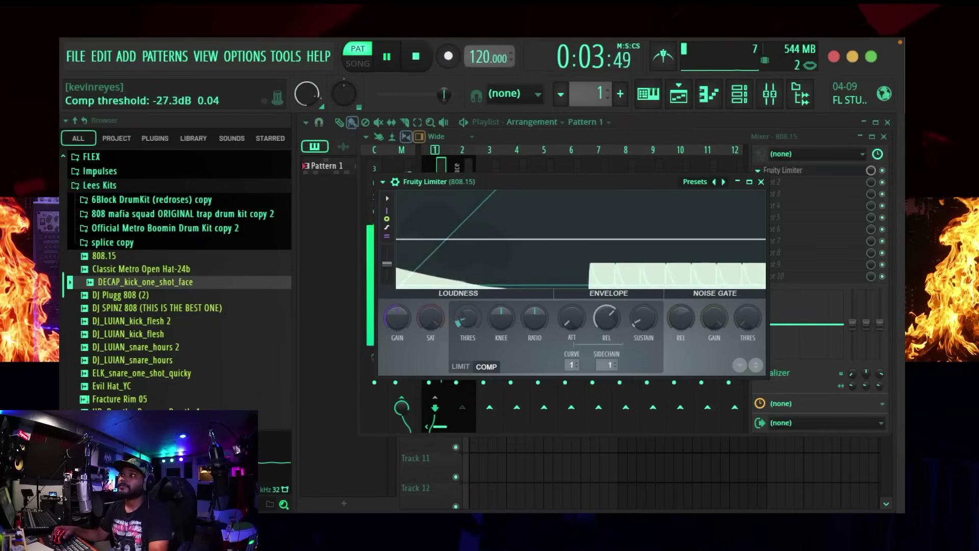
pyautogui.moveTo(466, 318)
pyautogui.mouseDown()
pyautogui.moveTo(467, 306)
pyautogui.moveTo(469, 320)
pyautogui.mouseUp()
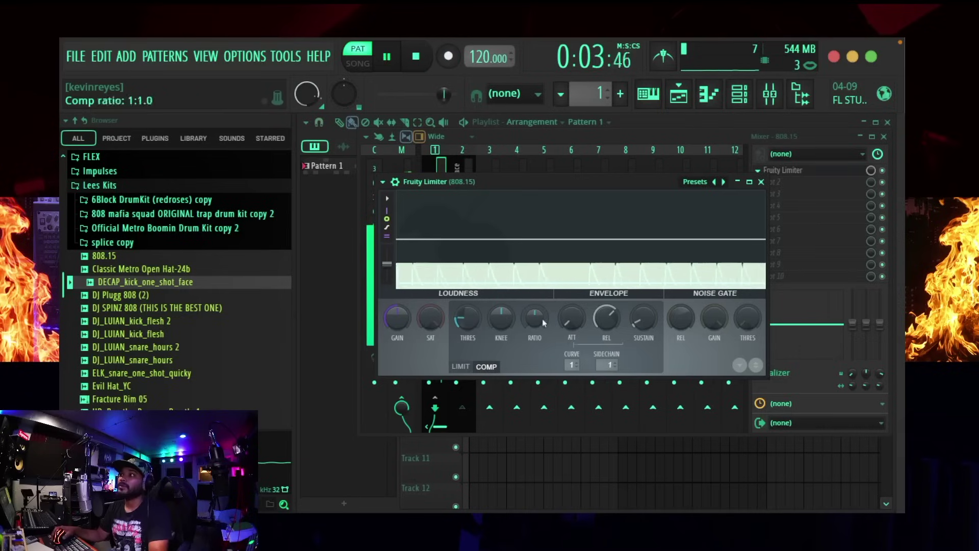
pyautogui.press('space')
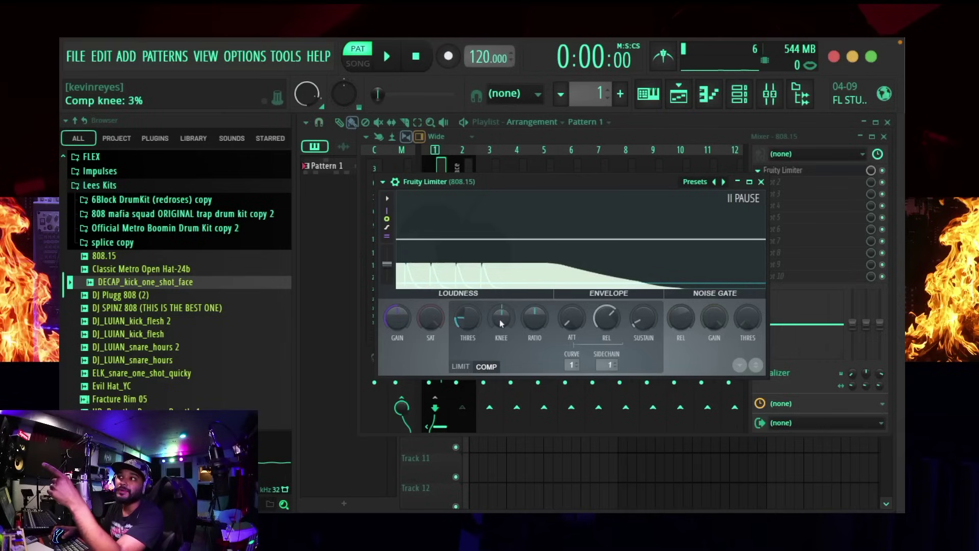
# Set the compression ratio to 1.0:1 and the knee to 6%
pyautogui.moveTo(534, 318)
pyautogui.mouseDown()
pyautogui.moveTo(535, 337)
pyautogui.moveTo(535, 328)
pyautogui.mouseUp()
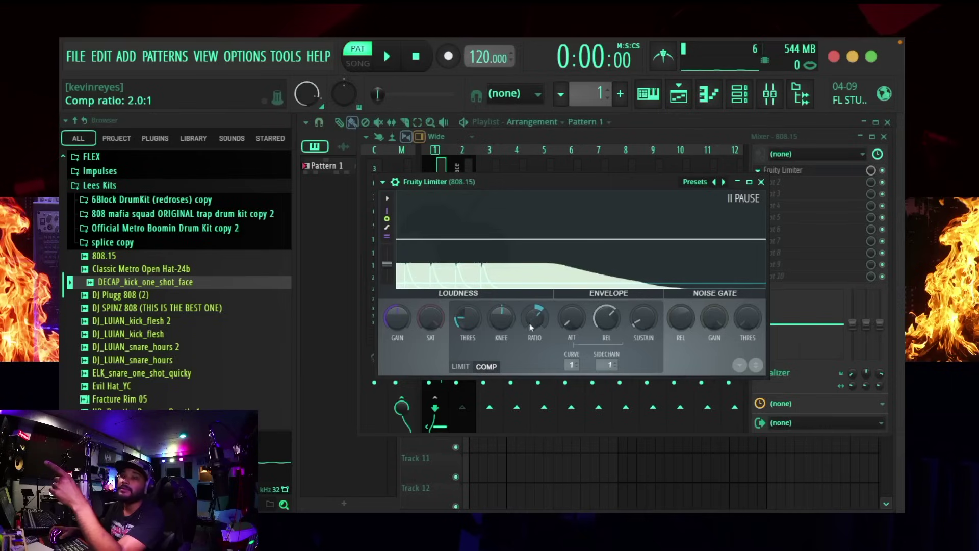
pyautogui.moveTo(498, 322); pyautogui.dragTo(498, 319)
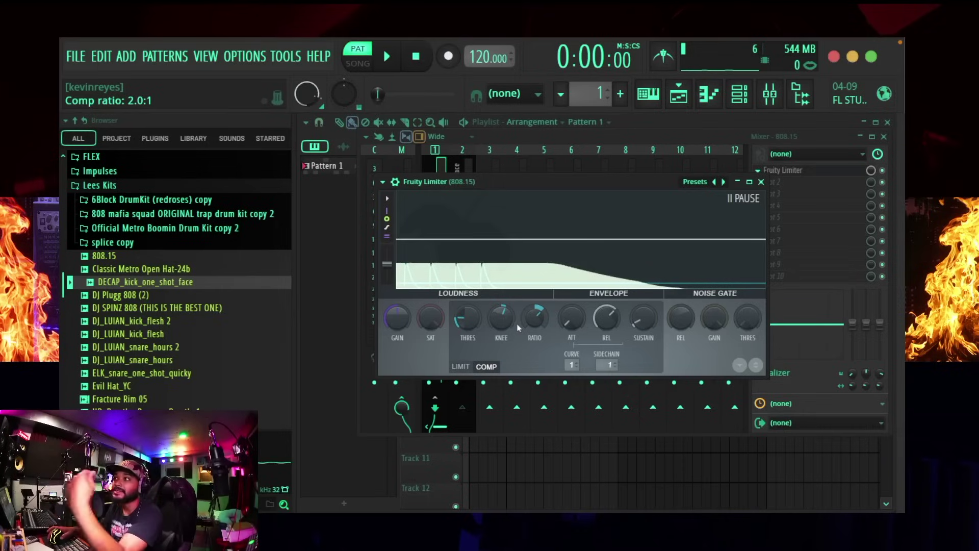
pyautogui.scroll(-2, 518, 327)
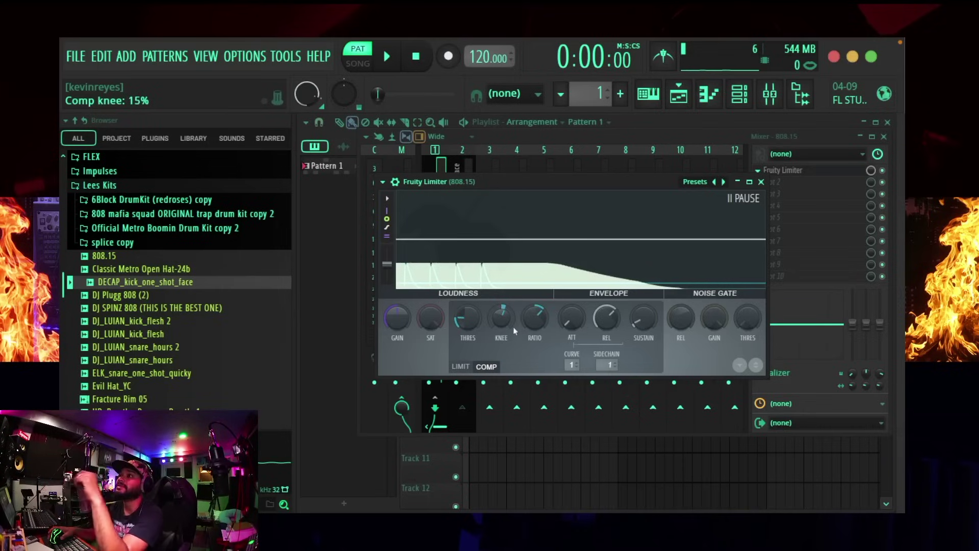
# During playback, widen the knee to 22%, shorten release to about 187.5 ms, threshold about -35 dB
pyautogui.press('space')
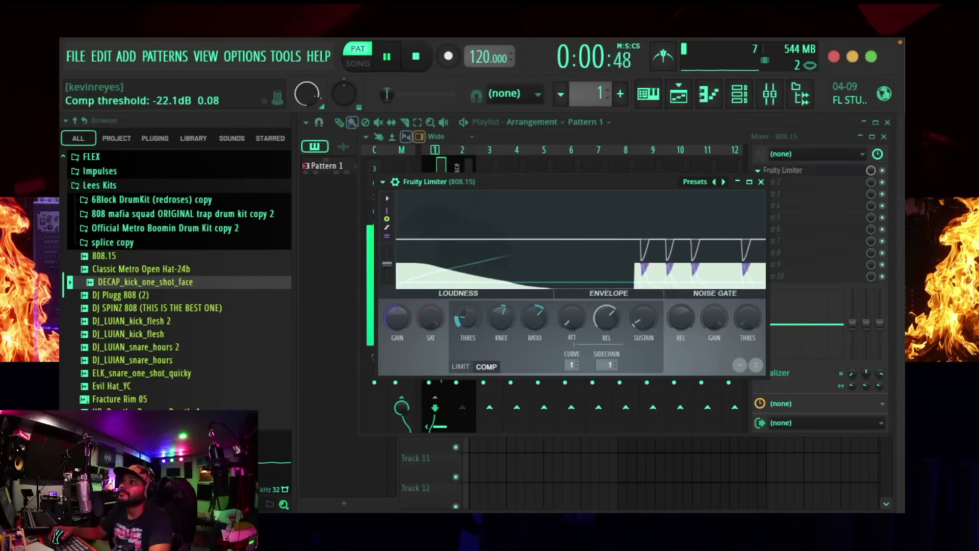
pyautogui.moveTo(470, 319); pyautogui.dragTo(470, 240)
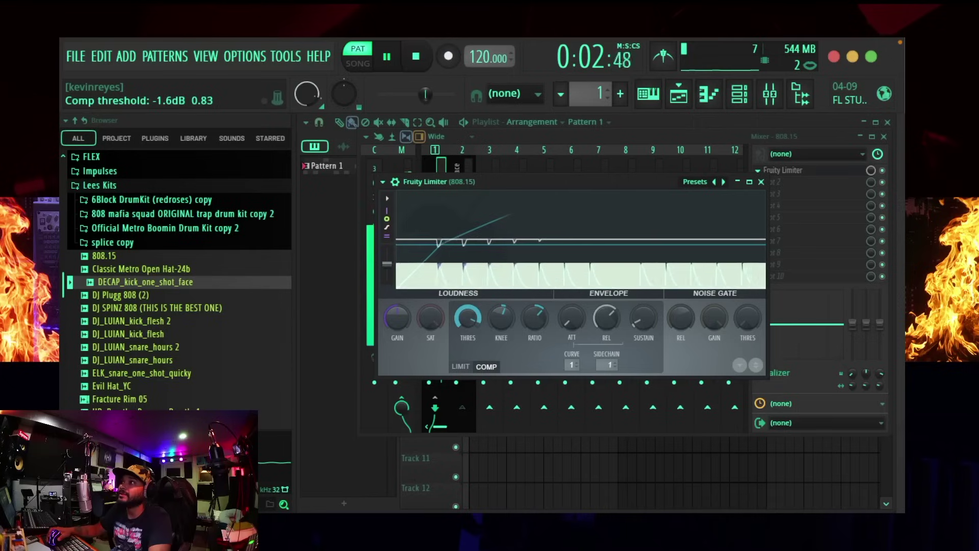
pyautogui.moveTo(467, 318); pyautogui.dragTo(467, 351)
pyautogui.moveTo(501, 317); pyautogui.dragTo(530, 321)
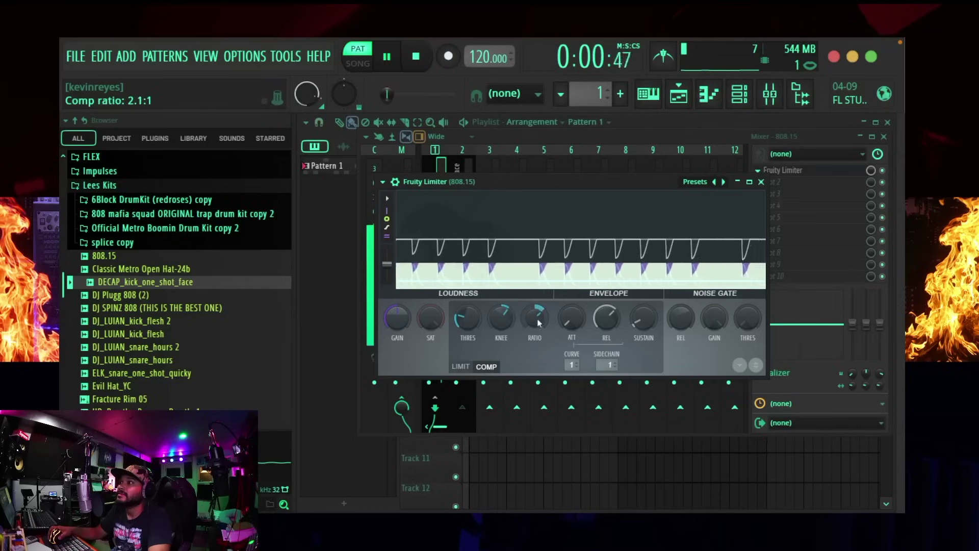
pyautogui.moveTo(607, 318); pyautogui.dragTo(606, 326)
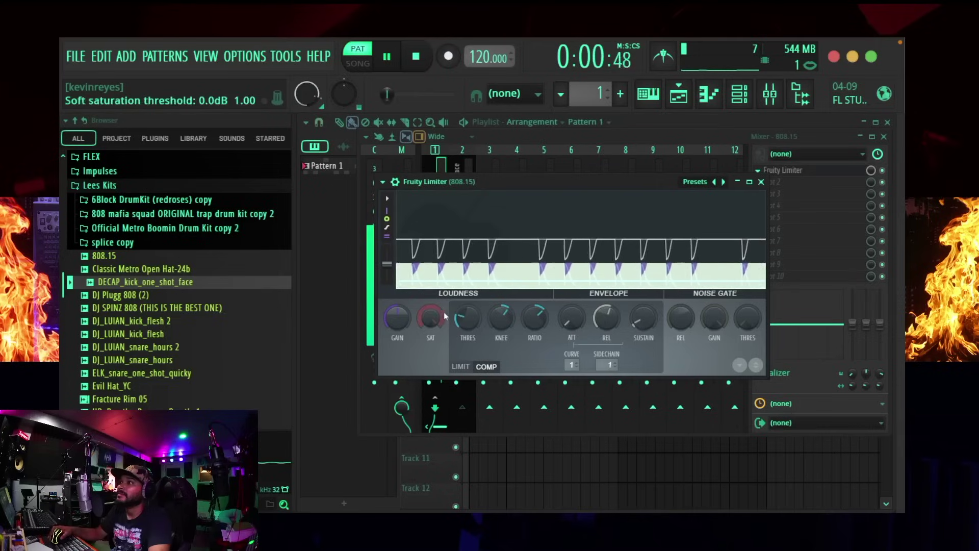
pyautogui.moveTo(467, 317); pyautogui.dragTo(466, 321)
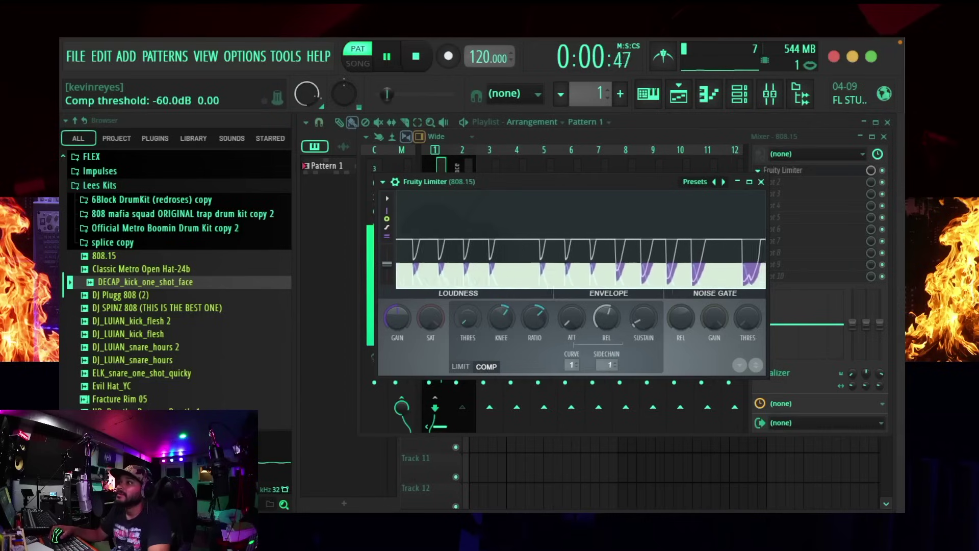
pyautogui.press('space')
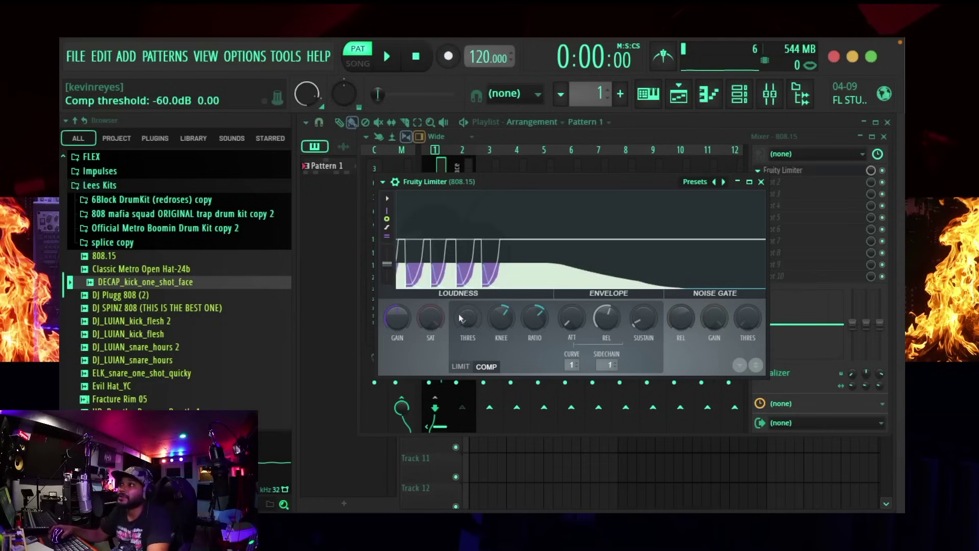
# After a playback check, raise the threshold to about -21.7 dB and slightly shorten the release
pyautogui.press('space')
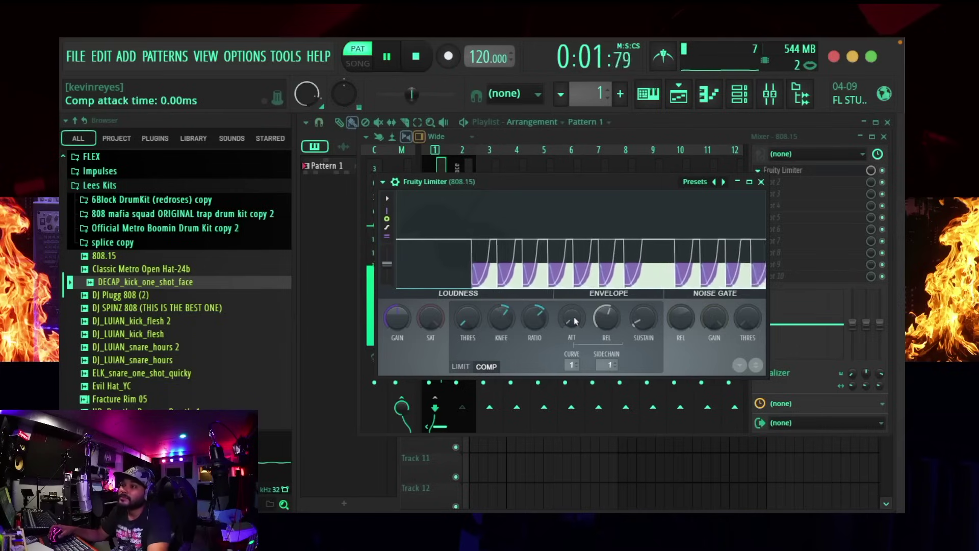
pyautogui.press('space')
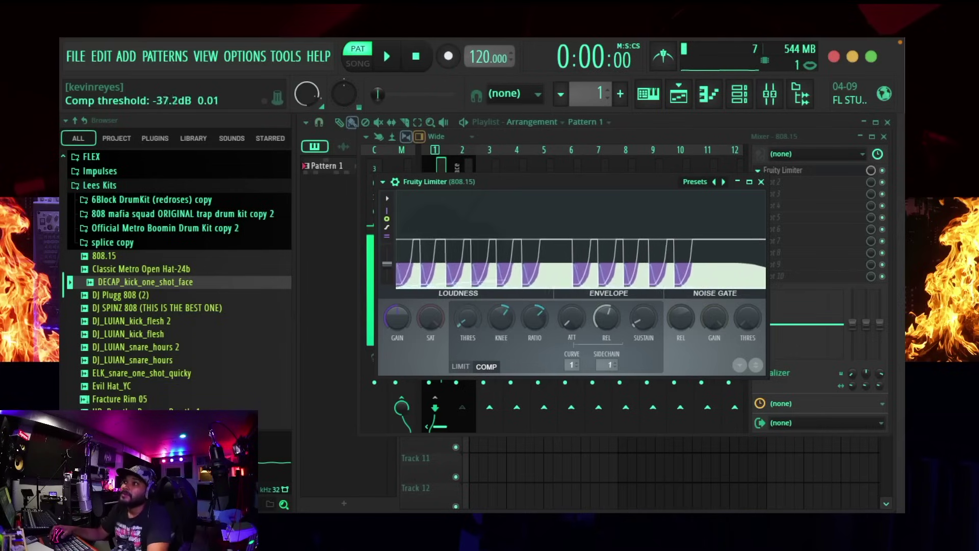
pyautogui.moveTo(464, 322)
pyautogui.mouseDown()
pyautogui.moveTo(464, 304)
pyautogui.moveTo(464, 322)
pyautogui.mouseUp()
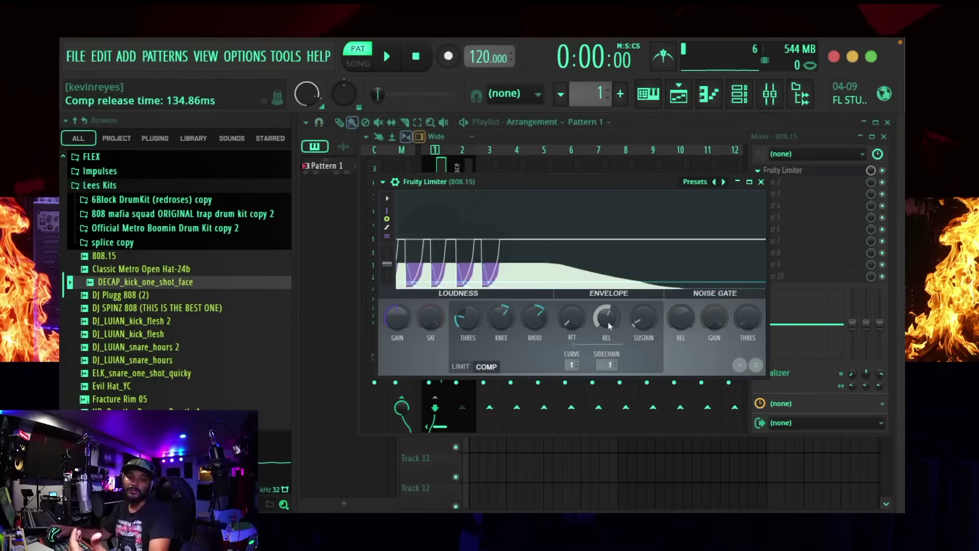
pyautogui.moveTo(608, 322); pyautogui.dragTo(607, 324)
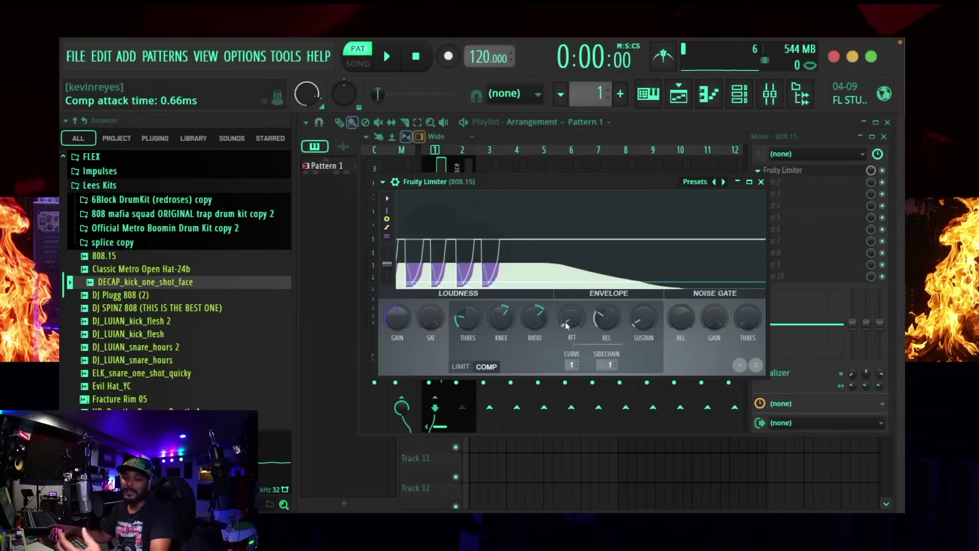
# With the beat playing, set the threshold to about -19.3 dB and the attack to about 0.94 ms
pyautogui.press('space')
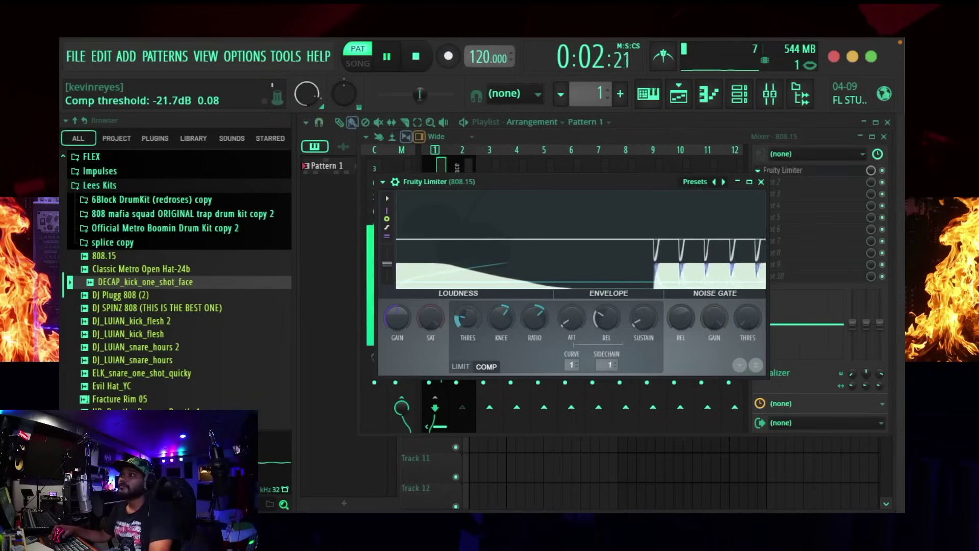
pyautogui.moveTo(468, 320); pyautogui.dragTo(467, 318)
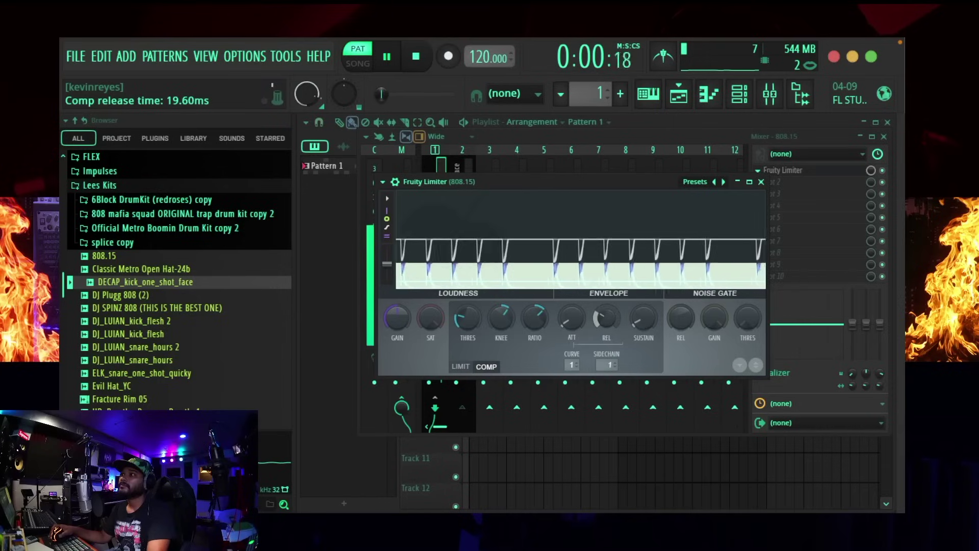
pyautogui.moveTo(571, 318); pyautogui.dragTo(571, 315)
pyautogui.moveTo(467, 318); pyautogui.dragTo(467, 315)
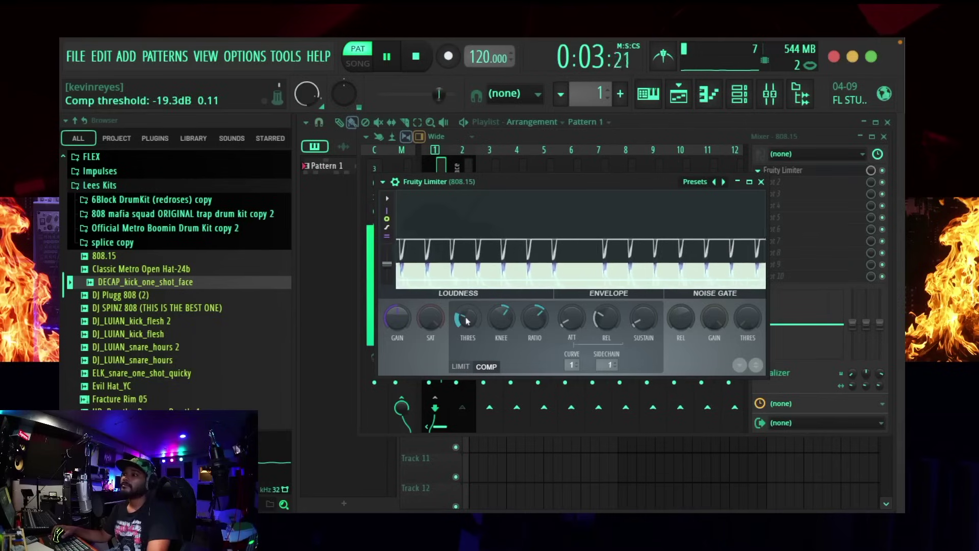
pyautogui.press('space')
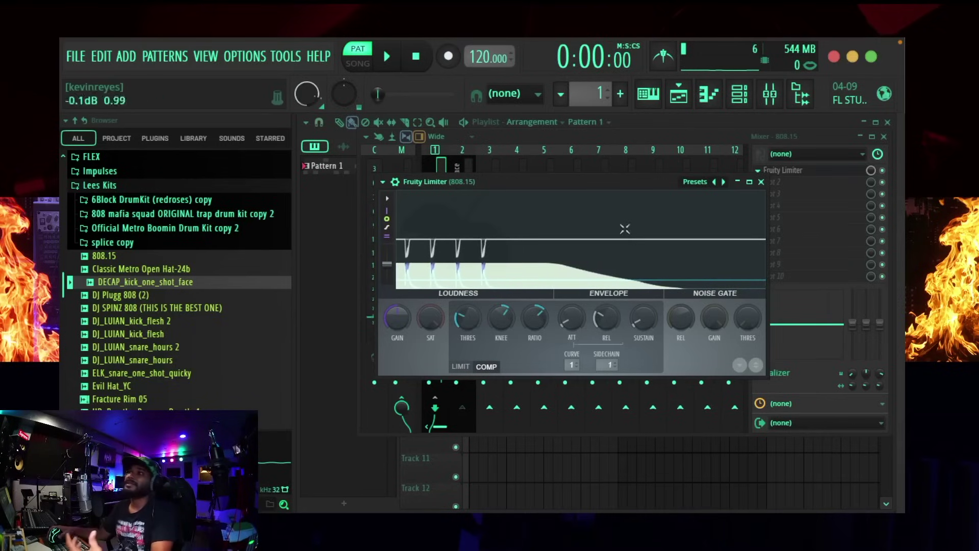
pyautogui.moveTo(649, 188); pyautogui.dragTo(599, 195)
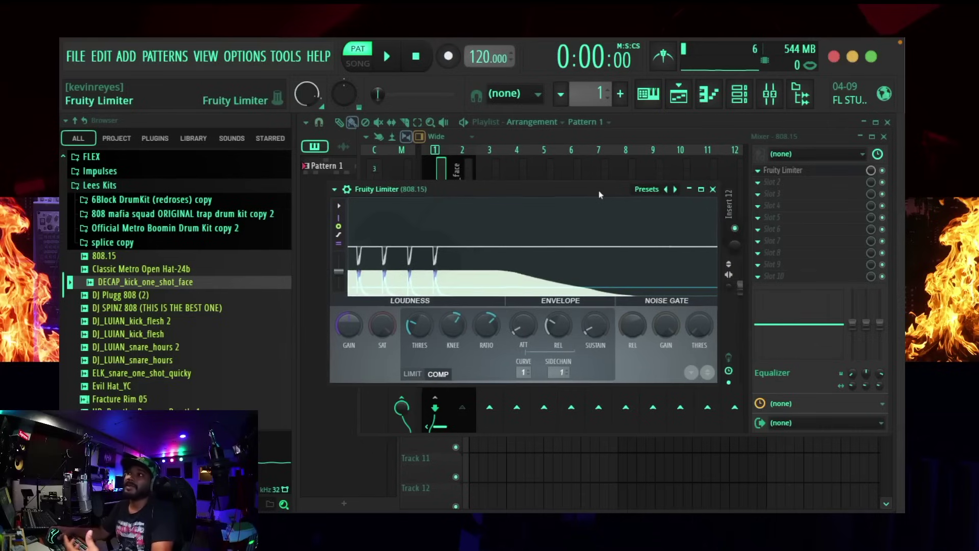
pyautogui.click(712, 189)
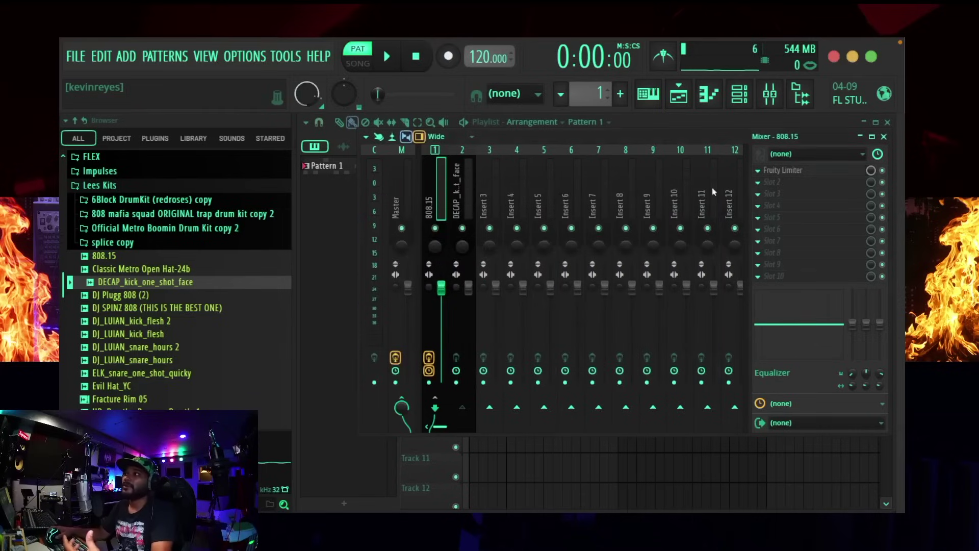
pyautogui.click(785, 170)
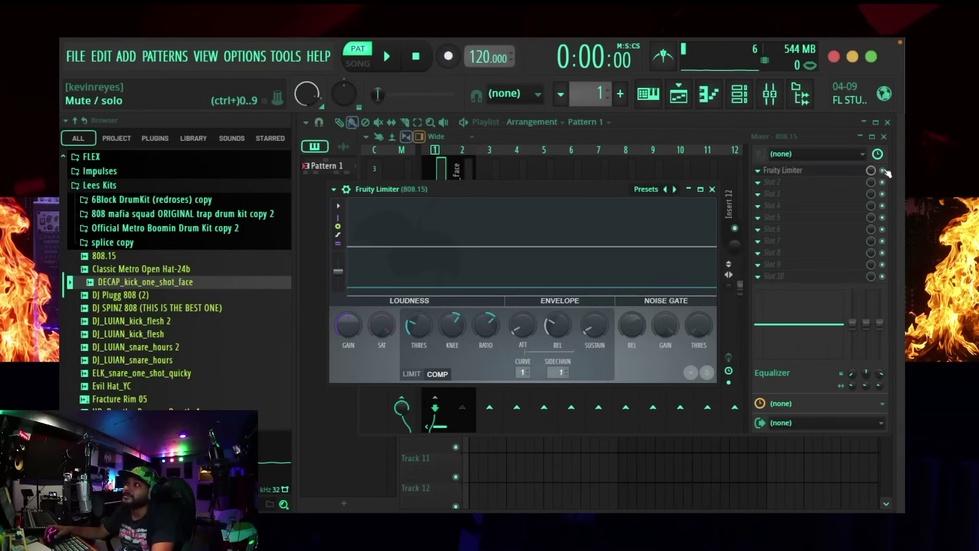
# Start playback and make the limiter window free-floating, placed over the mixer
pyautogui.press('space')
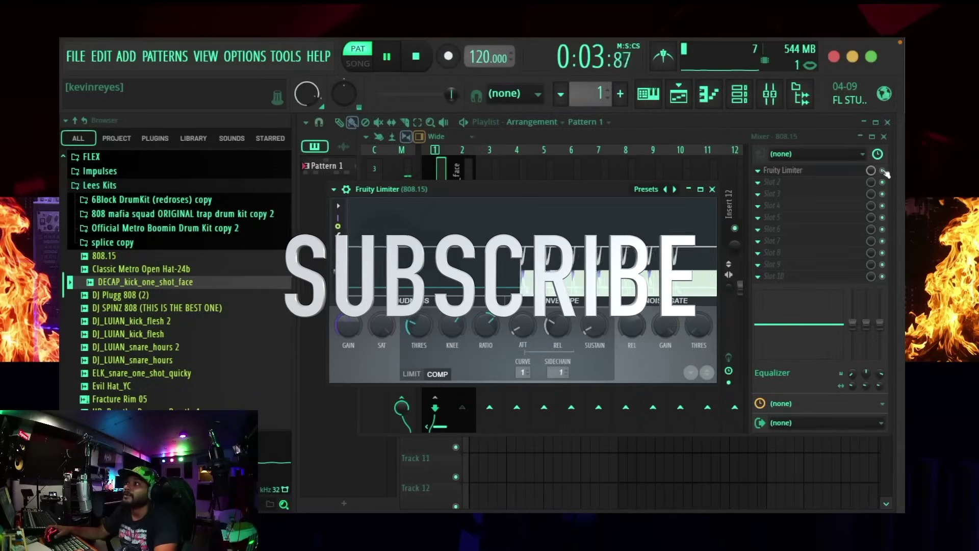
pyautogui.click(885, 173)
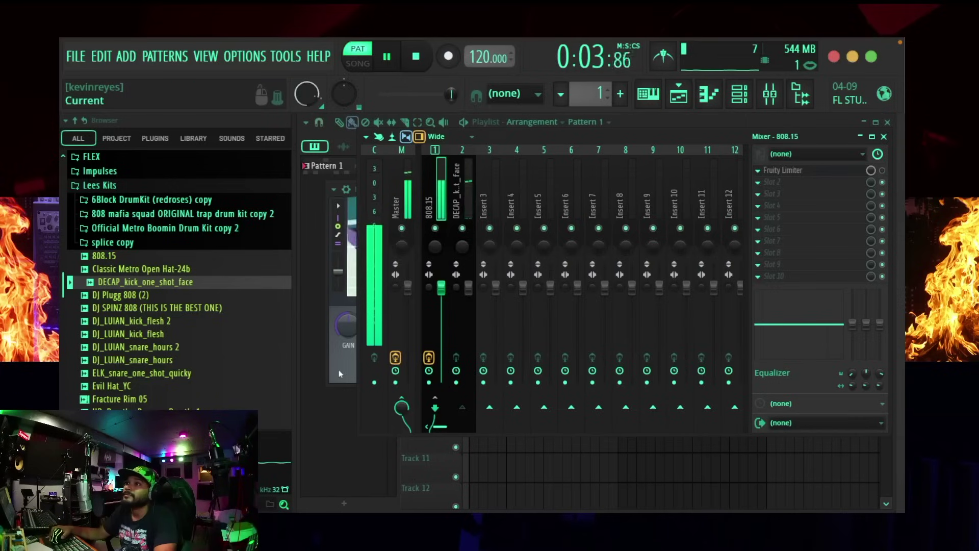
pyautogui.click(867, 172)
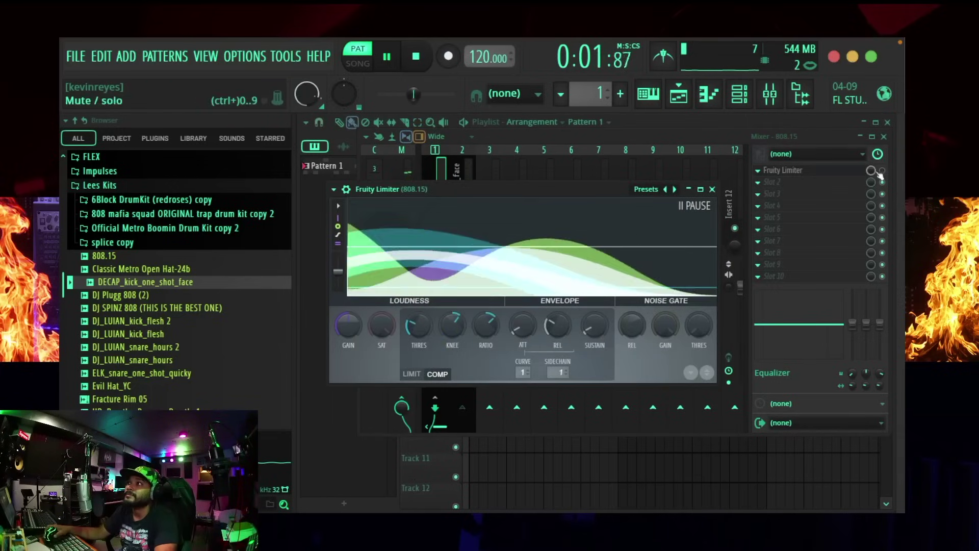
pyautogui.moveTo(579, 194); pyautogui.dragTo(577, 345)
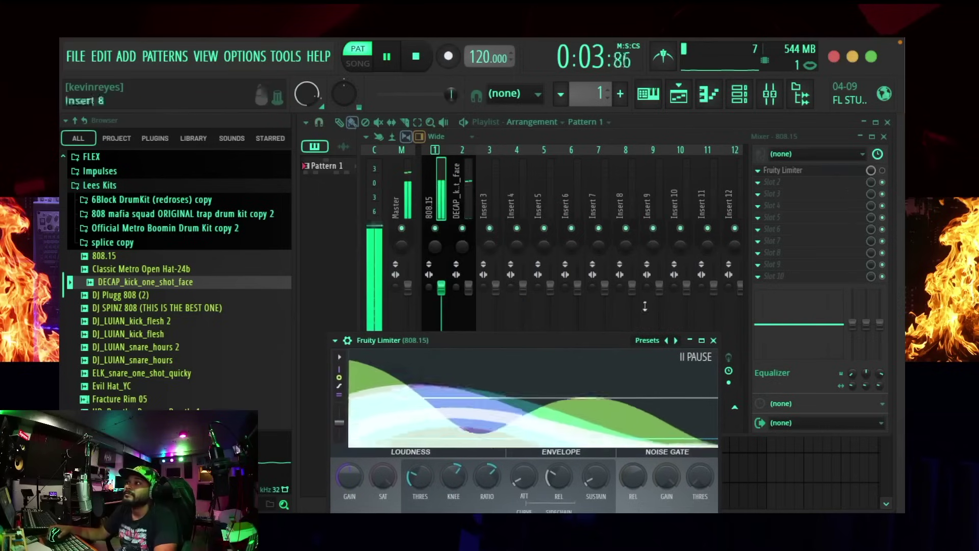
pyautogui.click(884, 174)
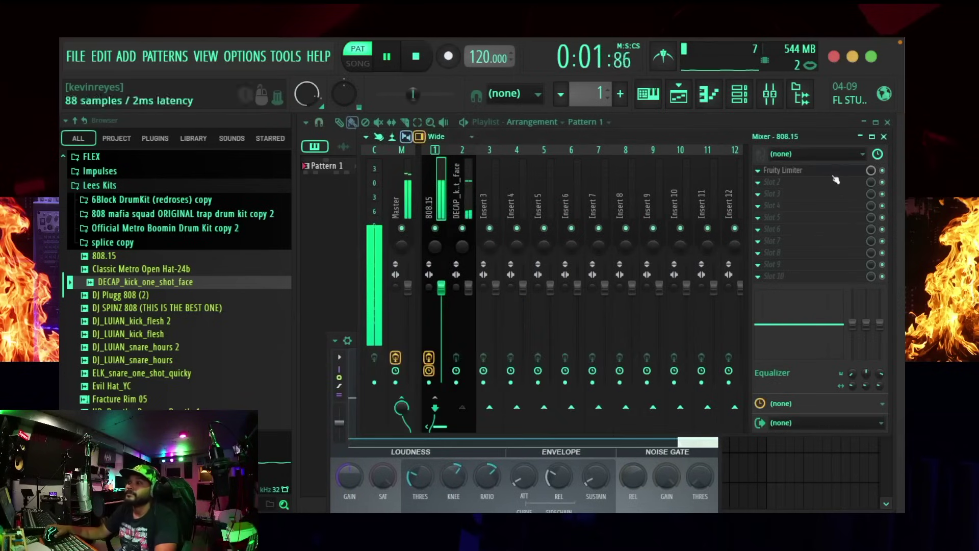
pyautogui.click(337, 503)
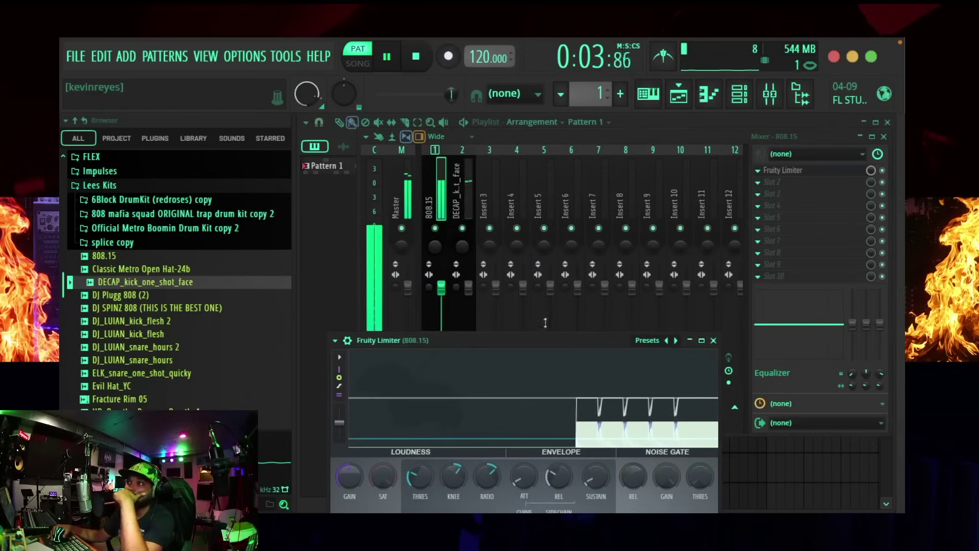
pyautogui.click(340, 341)
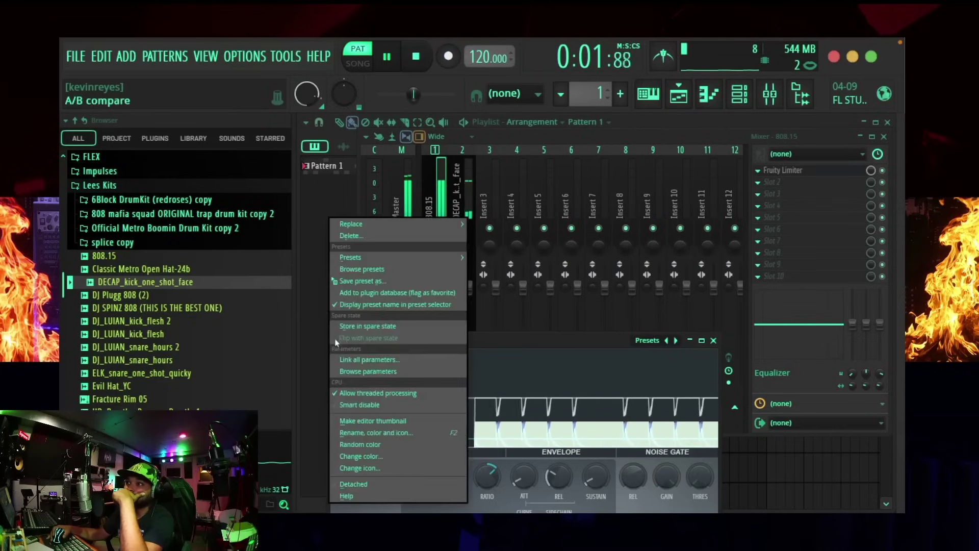
pyautogui.click(361, 485)
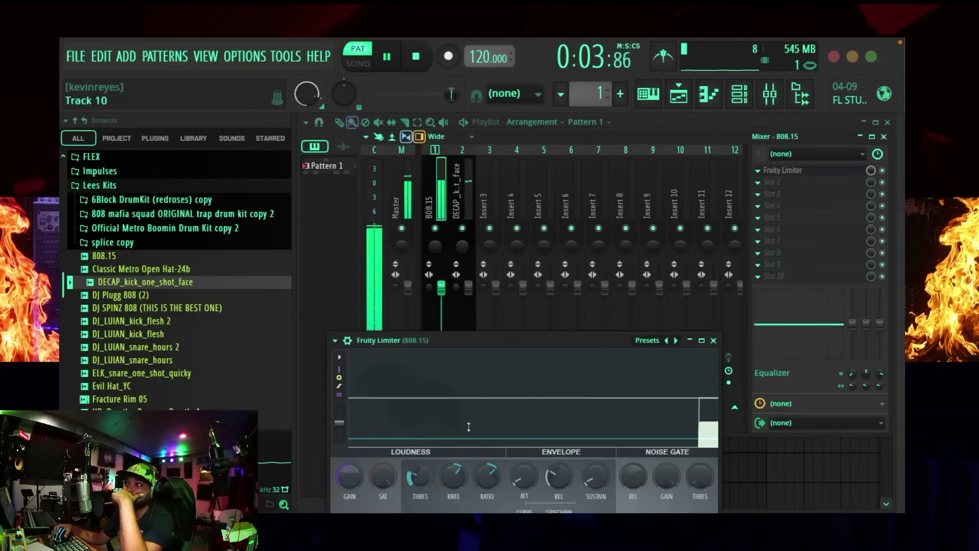
pyautogui.moveTo(562, 338); pyautogui.dragTo(578, 217)
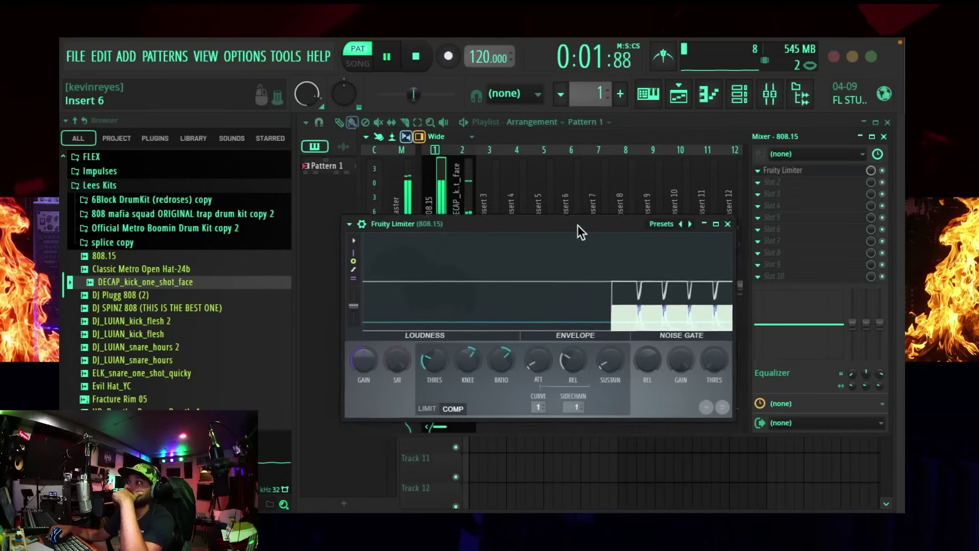
# After a quick bypass check, lower the threshold to about -25.4 dB and soften the knee to 27%
pyautogui.click(882, 171)
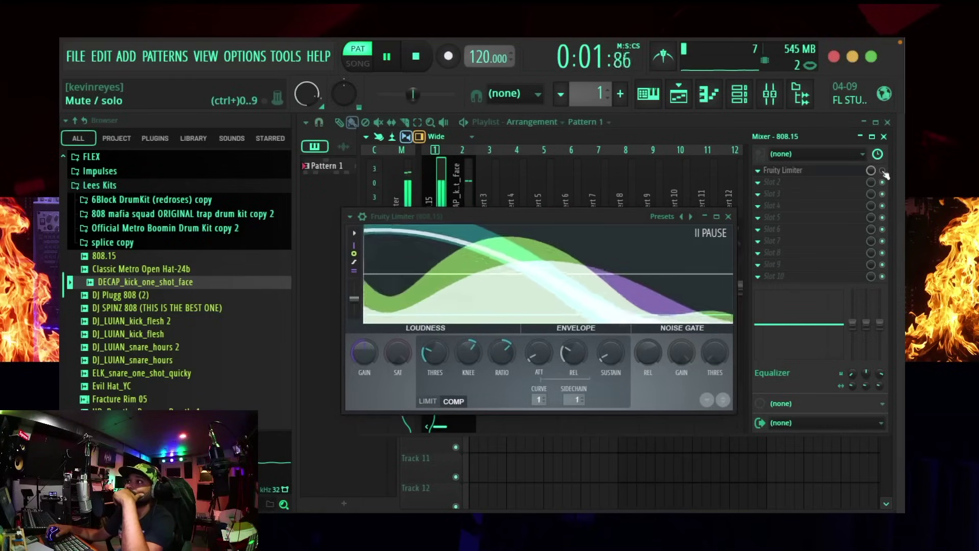
pyautogui.click(882, 172)
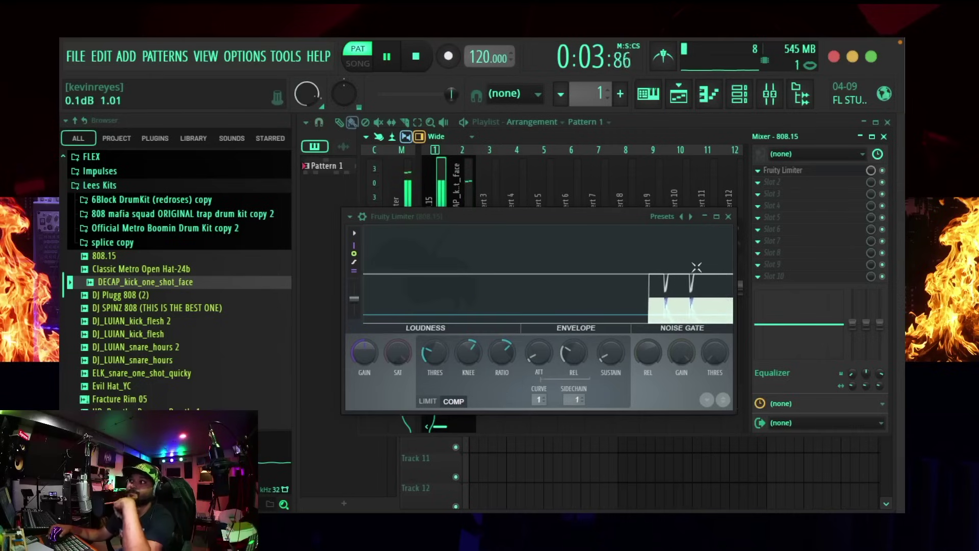
pyautogui.moveTo(434, 352); pyautogui.dragTo(435, 383)
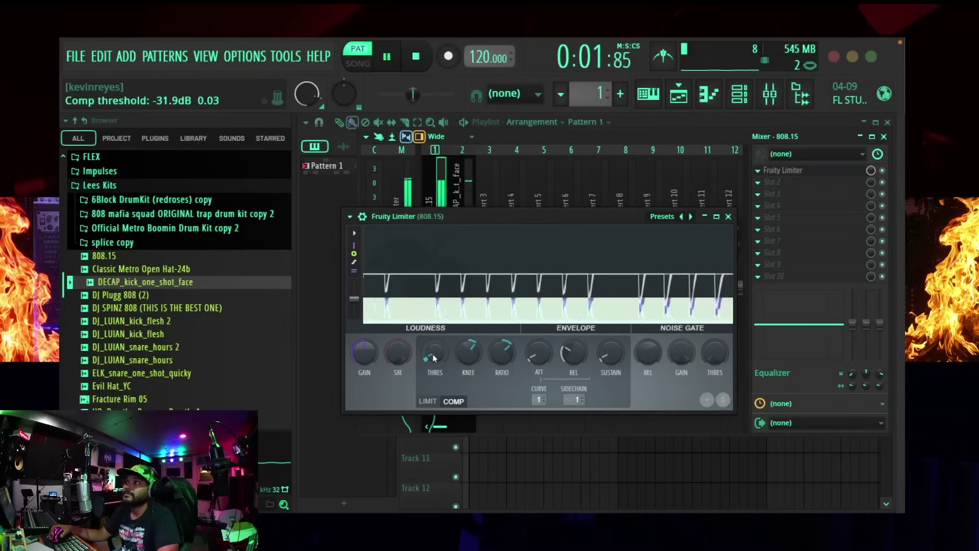
pyautogui.moveTo(474, 351); pyautogui.dragTo(475, 355)
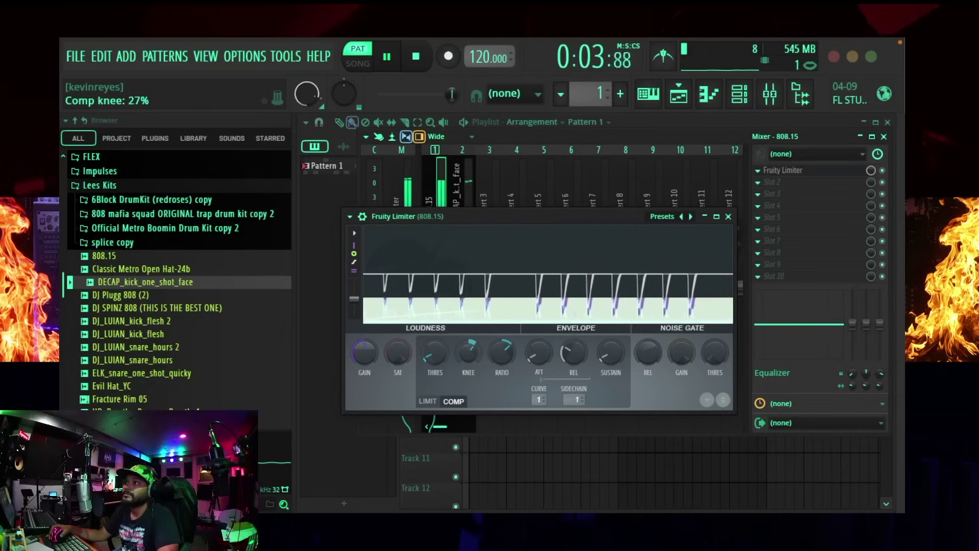
# Compare the 808 with the limiter bypassed and enabled twice, then stop playback
pyautogui.click(884, 171)
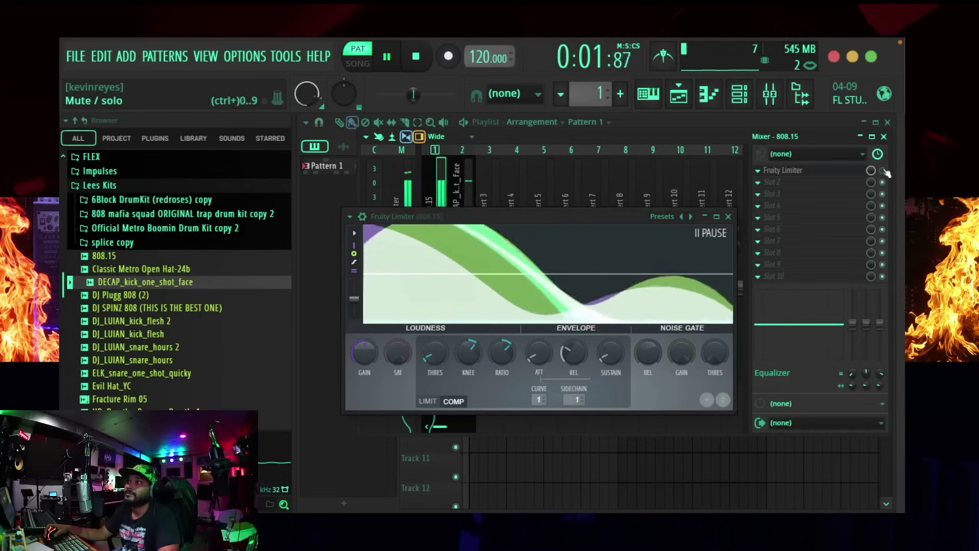
pyautogui.click(884, 170)
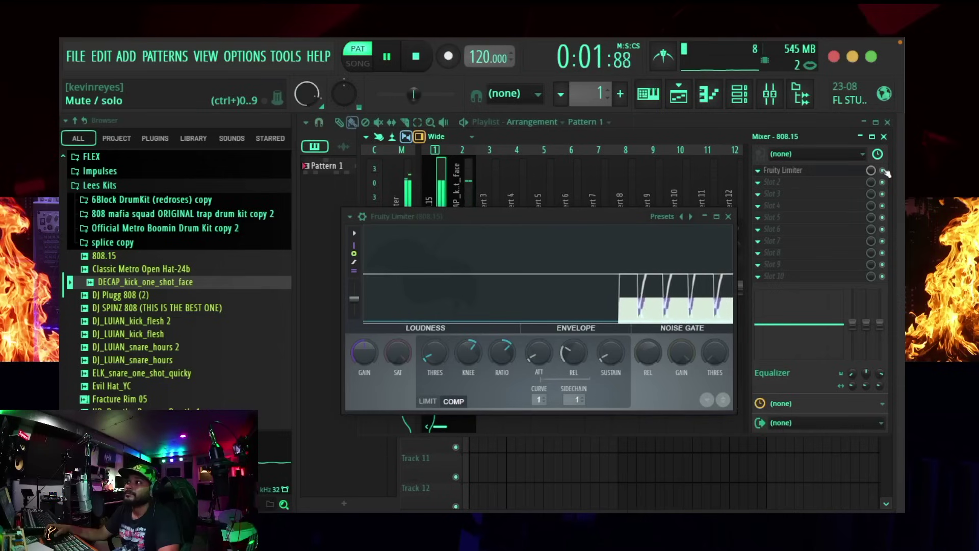
pyautogui.click(884, 171)
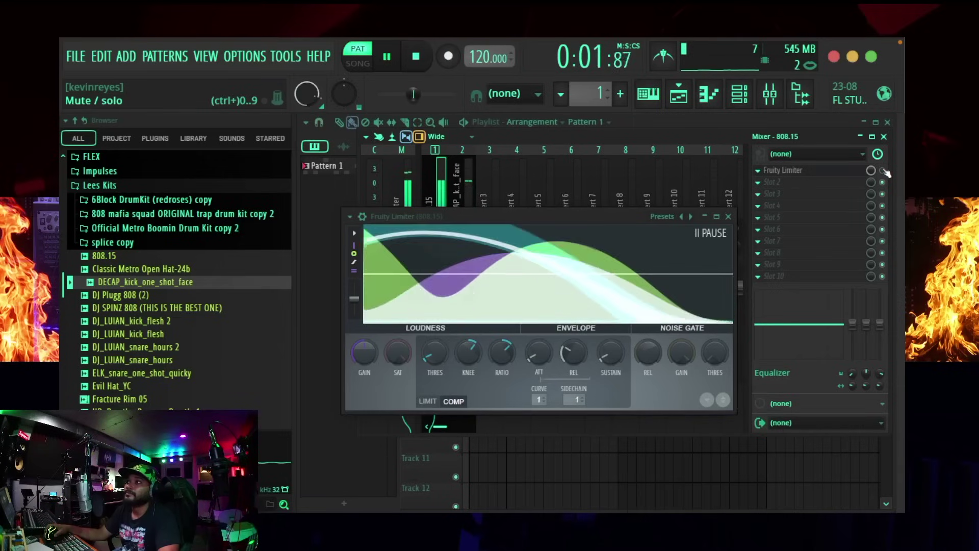
pyautogui.click(884, 171)
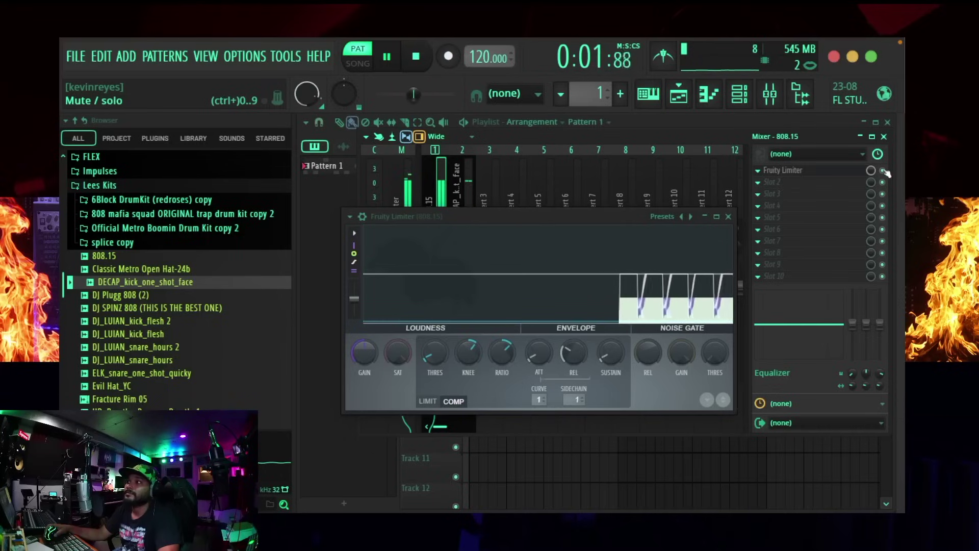
pyautogui.press('space')
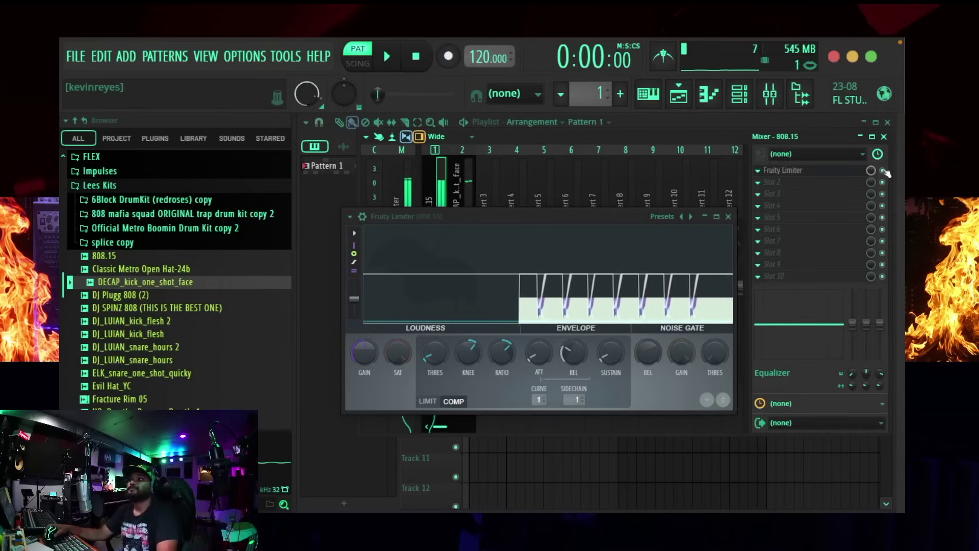